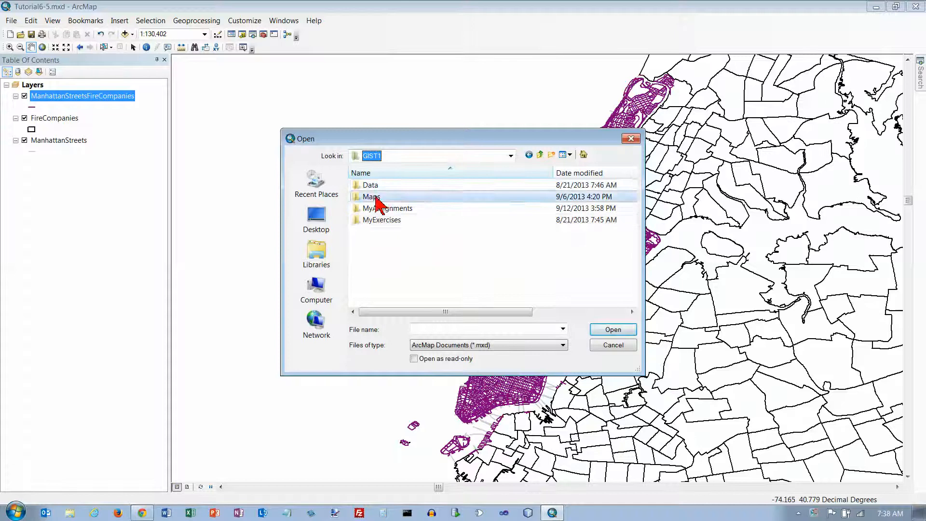
Open Tutorial6-6.mxd from the Maps folder, saving the changes to Tutorial6-5.mxd
{"action": "scroll", "coordinate": [633, 282], "scroll_direction": "down", "scroll_amount": 5}
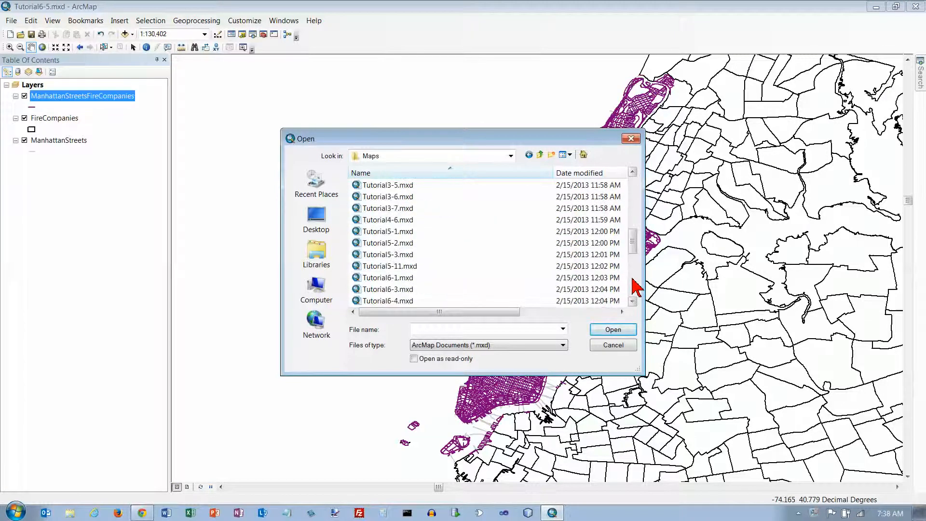
{"action": "scroll", "coordinate": [633, 285], "scroll_direction": "down", "scroll_amount": 4}
{"action": "left_click", "coordinate": [387, 196]}
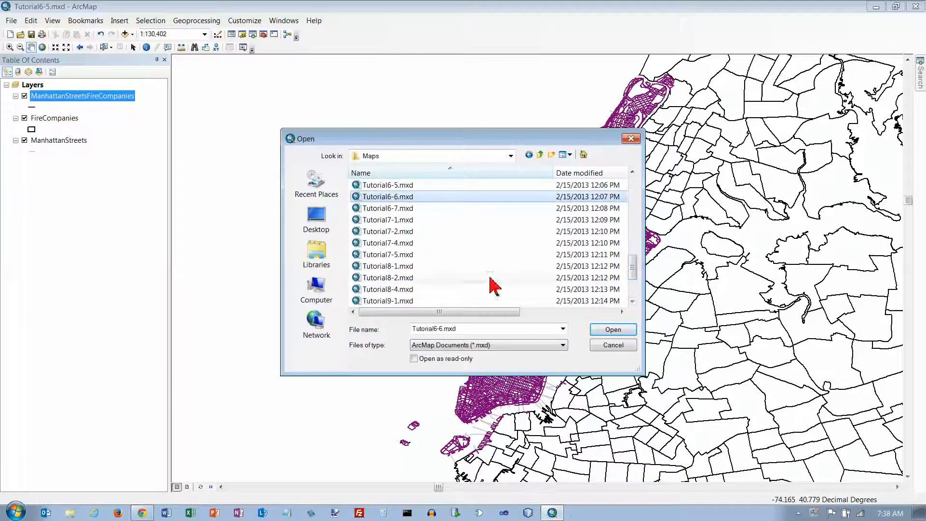
{"action": "left_click", "coordinate": [612, 331]}
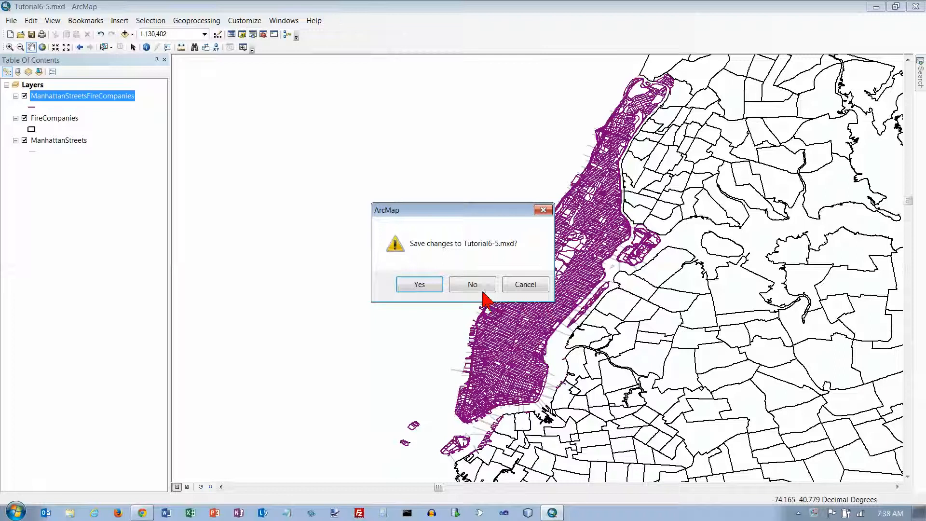
{"action": "left_click", "coordinate": [437, 287]}
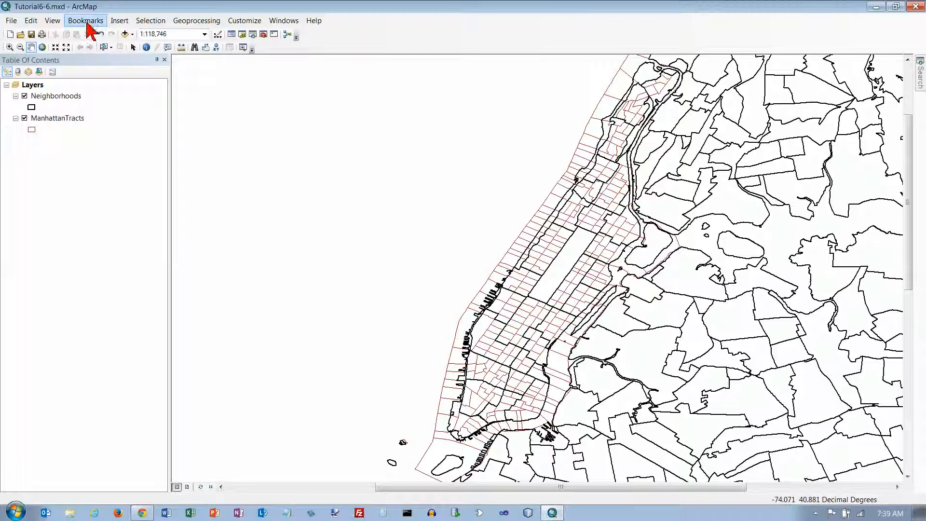
Zoom to the bookmarked Manhattan extent and save the map as Tutorial6-6.mxd in the MyExercises\Chapter6 folder
{"action": "left_click", "coordinate": [85, 21]}
{"action": "left_click", "coordinate": [95, 61]}
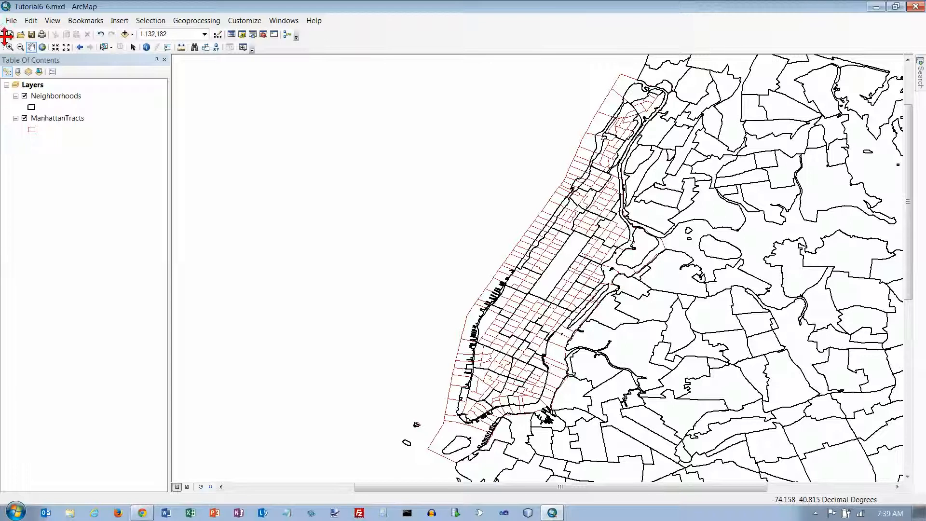
{"action": "left_click", "coordinate": [11, 21]}
{"action": "left_click", "coordinate": [29, 72]}
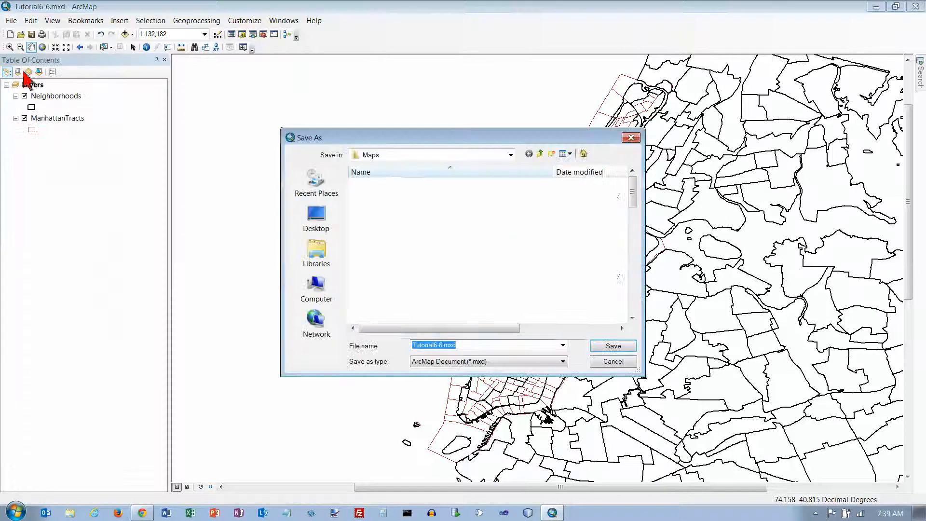
{"action": "left_click", "coordinate": [510, 155]}
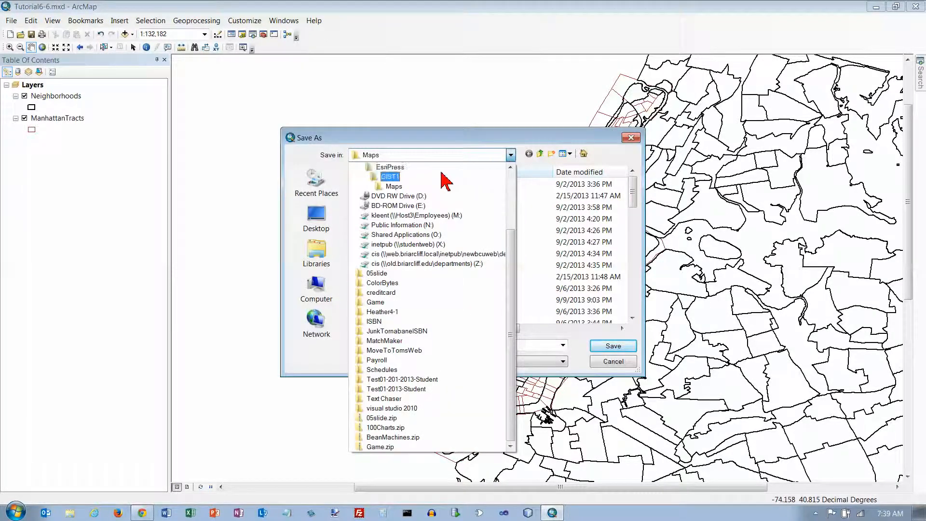
{"action": "left_click", "coordinate": [403, 177]}
{"action": "double_click", "coordinate": [389, 220]}
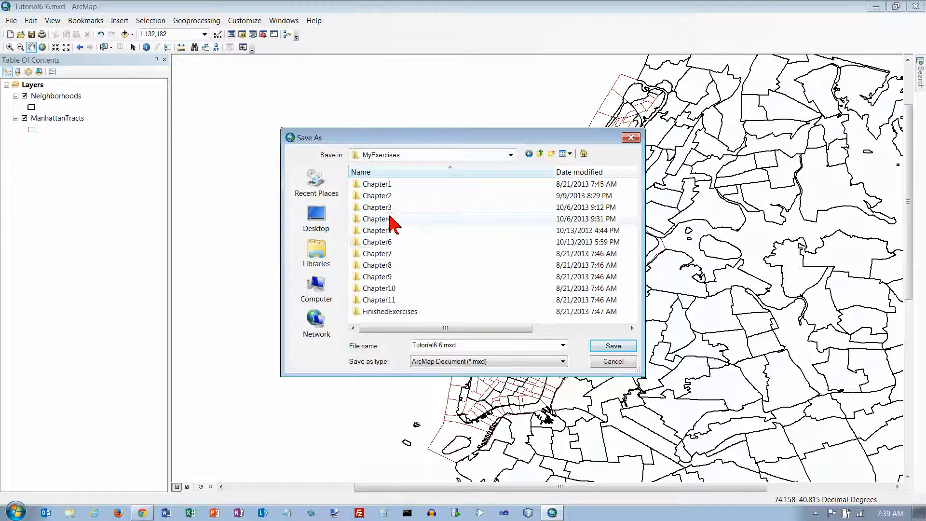
{"action": "double_click", "coordinate": [382, 242]}
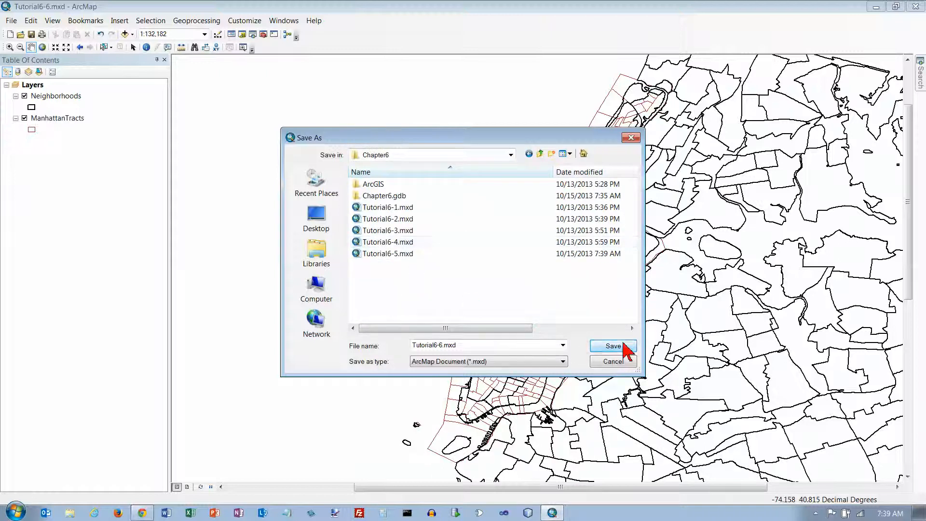
{"action": "left_click", "coordinate": [611, 348]}
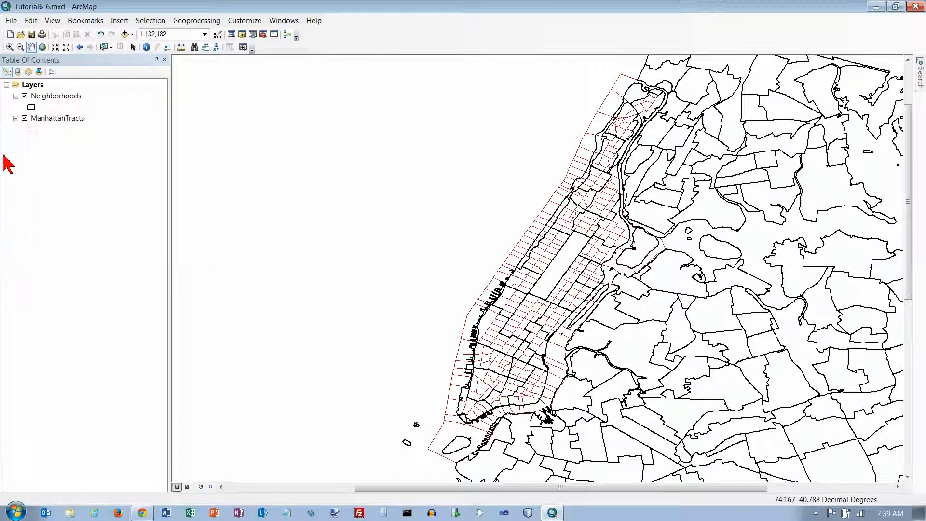
Examine the attribute tables of the ManhattanTracts and Neighborhoods layers, including their last columns
{"action": "right_click", "coordinate": [51, 119]}
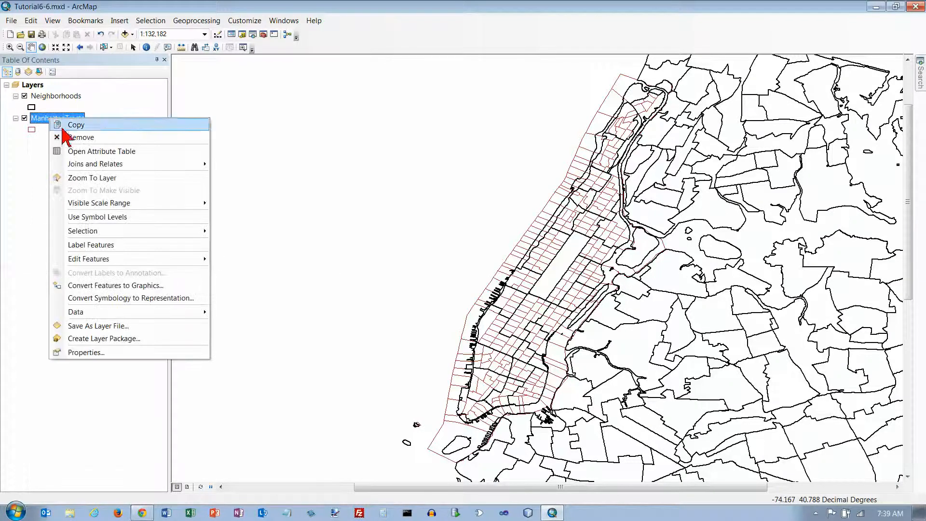
{"action": "left_click", "coordinate": [80, 151]}
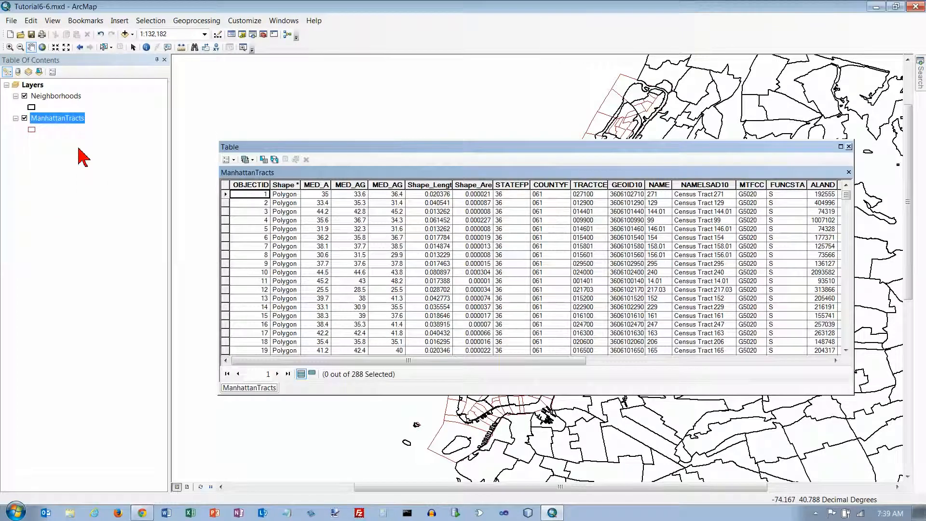
{"action": "left_click_drag", "start_coordinate": [419, 362], "coordinate": [659, 363]}
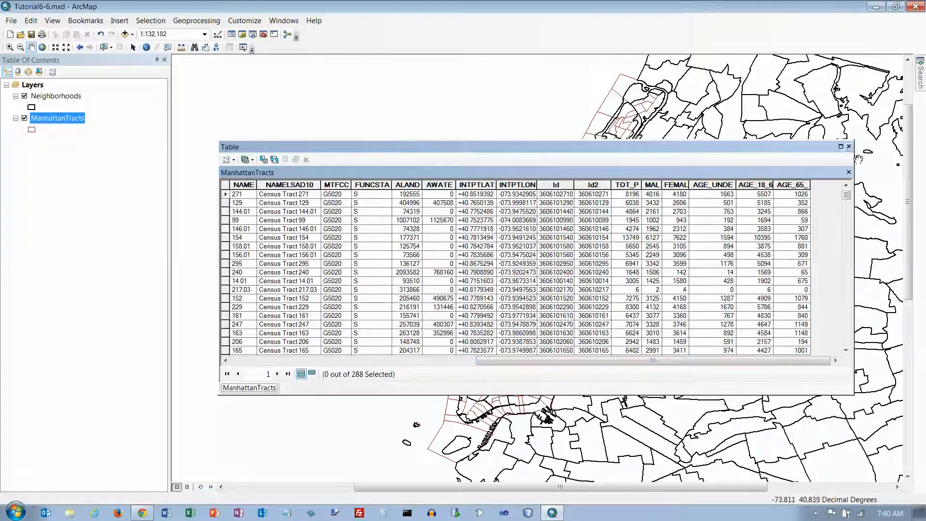
{"action": "left_click", "coordinate": [849, 147]}
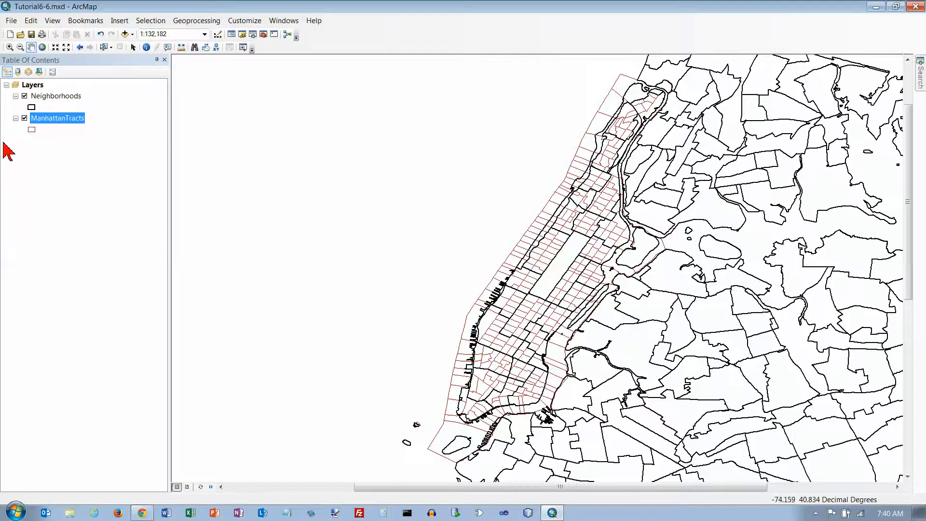
{"action": "right_click", "coordinate": [61, 97]}
{"action": "left_click", "coordinate": [86, 129]}
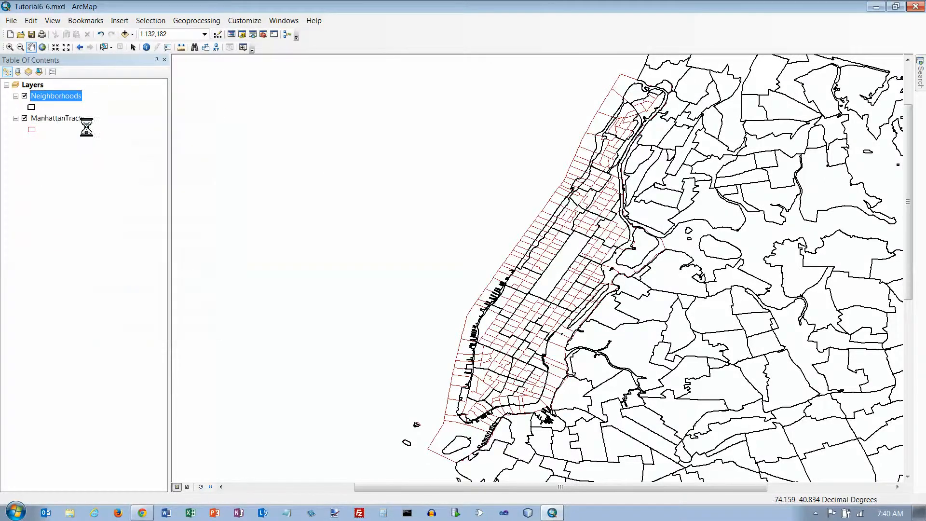
{"action": "left_click_drag", "start_coordinate": [395, 361], "coordinate": [631, 314]}
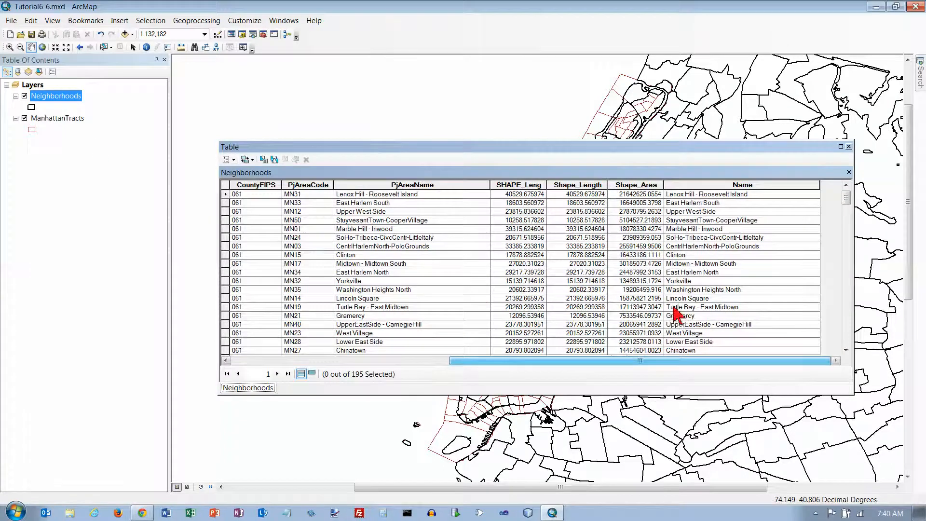
{"action": "left_click", "coordinate": [849, 147]}
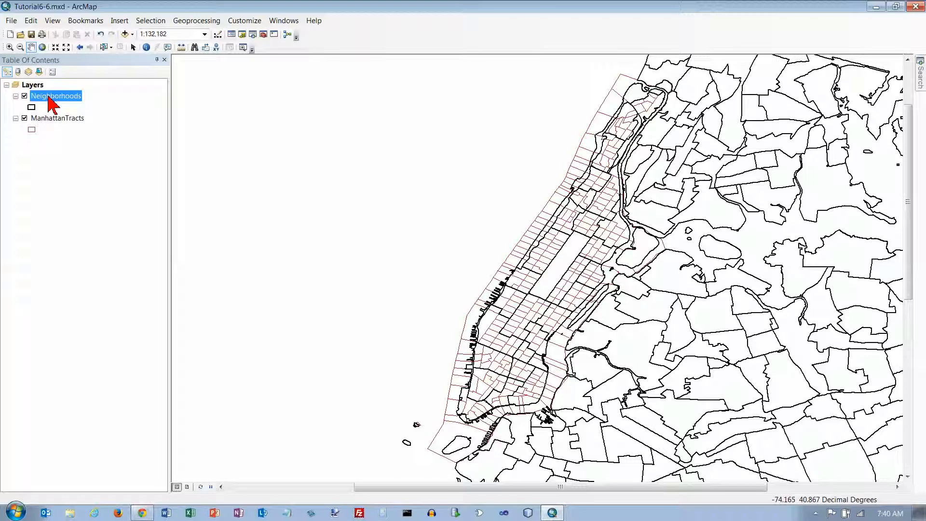
Select by location the Neighborhoods features that have their centroid in the ManhattanTracts source layer
{"action": "left_click", "coordinate": [151, 21]}
{"action": "left_click", "coordinate": [157, 46]}
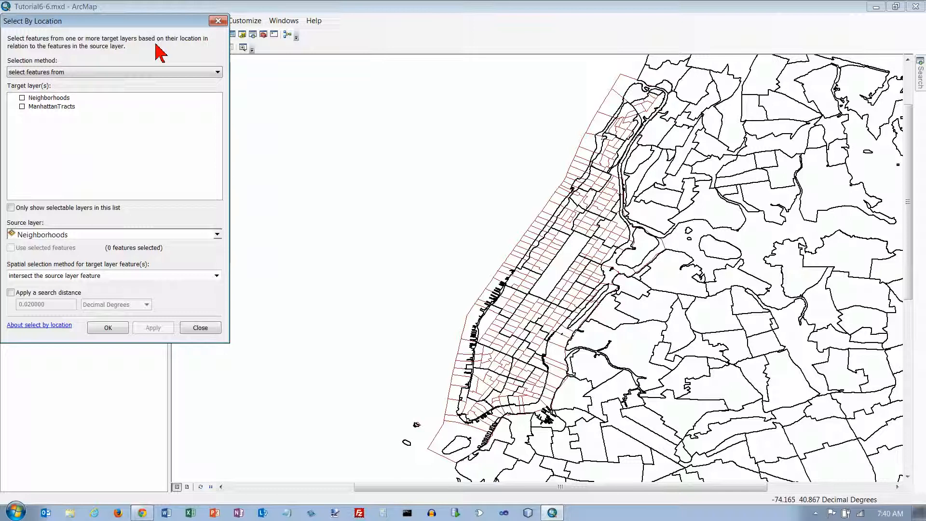
{"action": "left_click", "coordinate": [22, 98]}
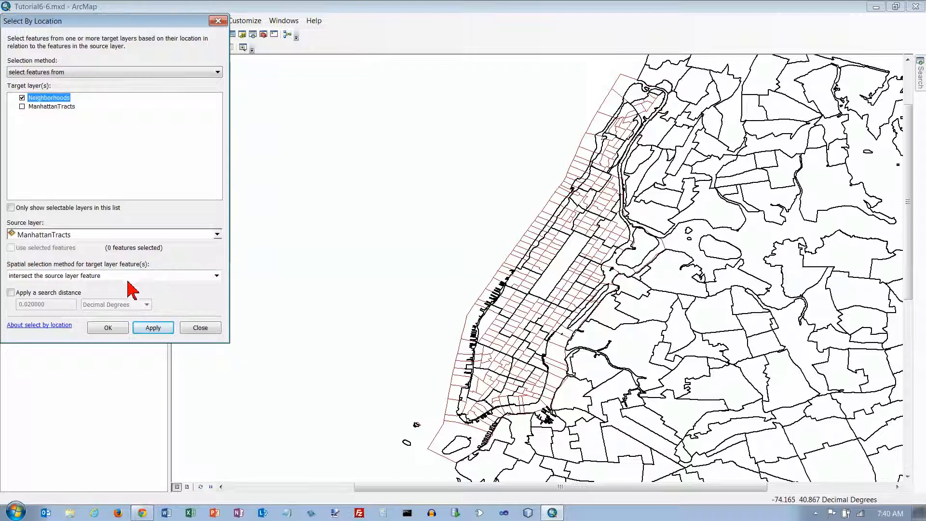
{"action": "left_click", "coordinate": [216, 276]}
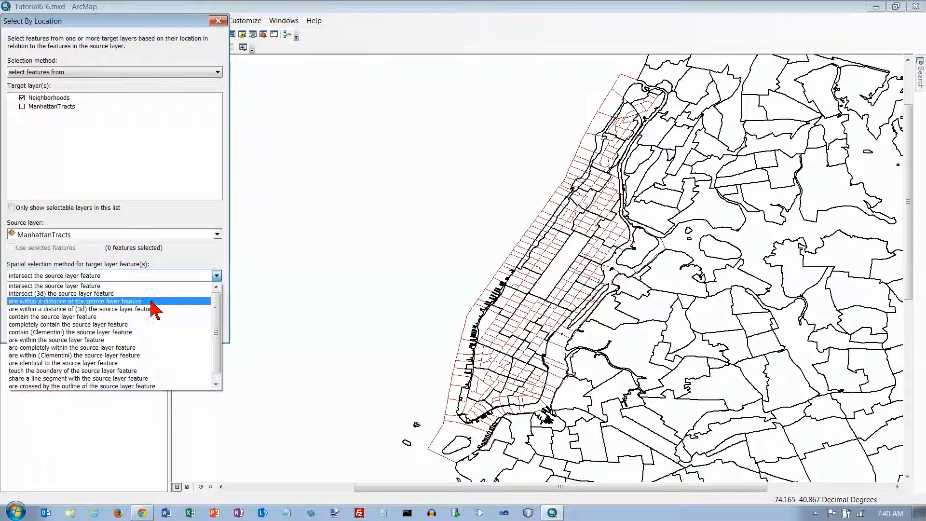
{"action": "left_click_drag", "start_coordinate": [216, 332], "coordinate": [215, 348]}
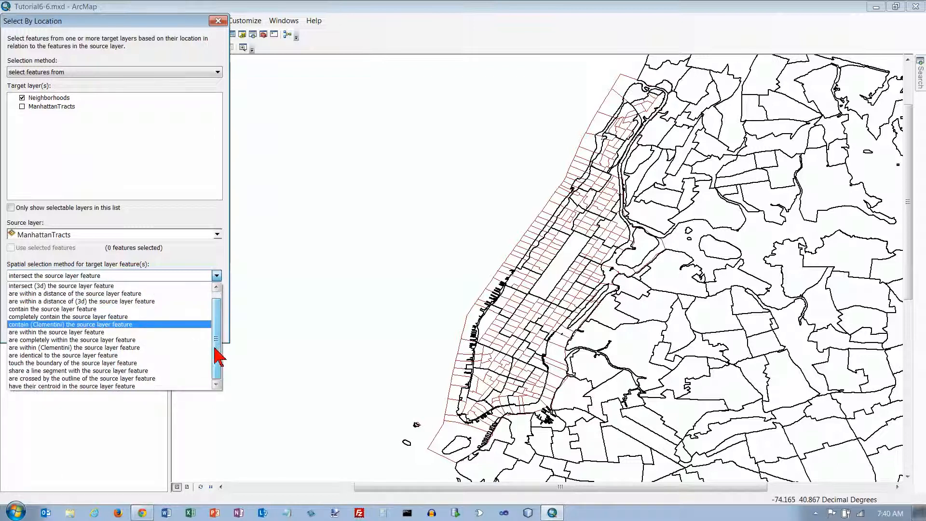
{"action": "left_click", "coordinate": [121, 386]}
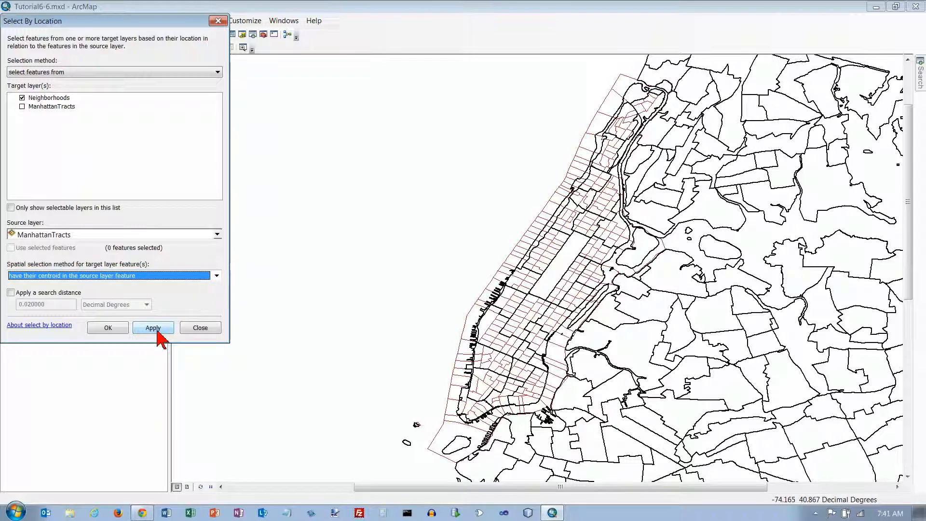
{"action": "left_click", "coordinate": [120, 330]}
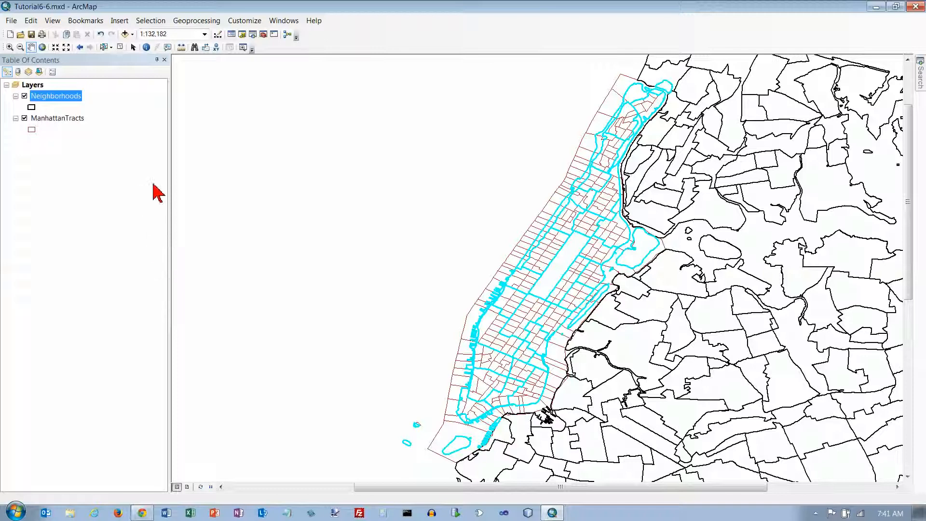
Set up a data export of the selected Neighborhoods features with MyExercises\Chapter6\Chapter6.gdb as the output location
{"action": "right_click", "coordinate": [70, 96]}
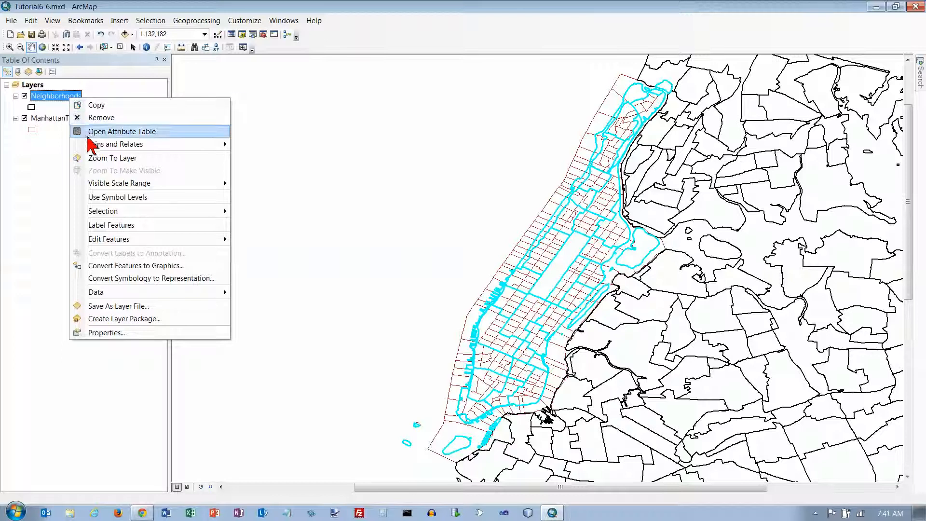
{"action": "mouse_move", "coordinate": [116, 292]}
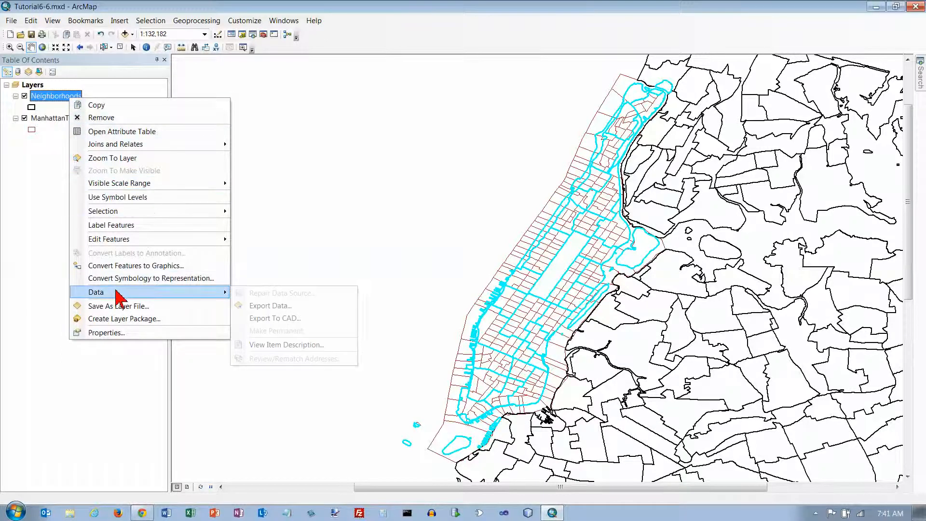
{"action": "left_click", "coordinate": [263, 307]}
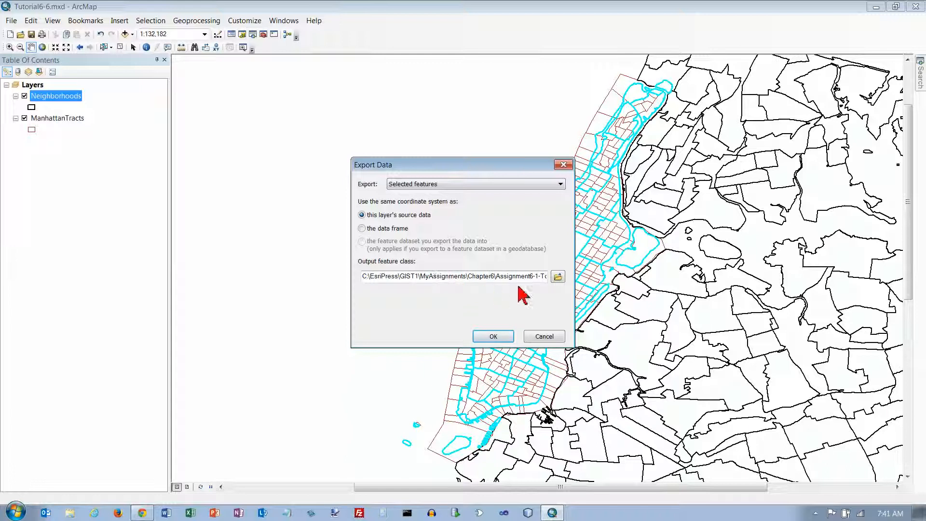
{"action": "left_click", "coordinate": [557, 276]}
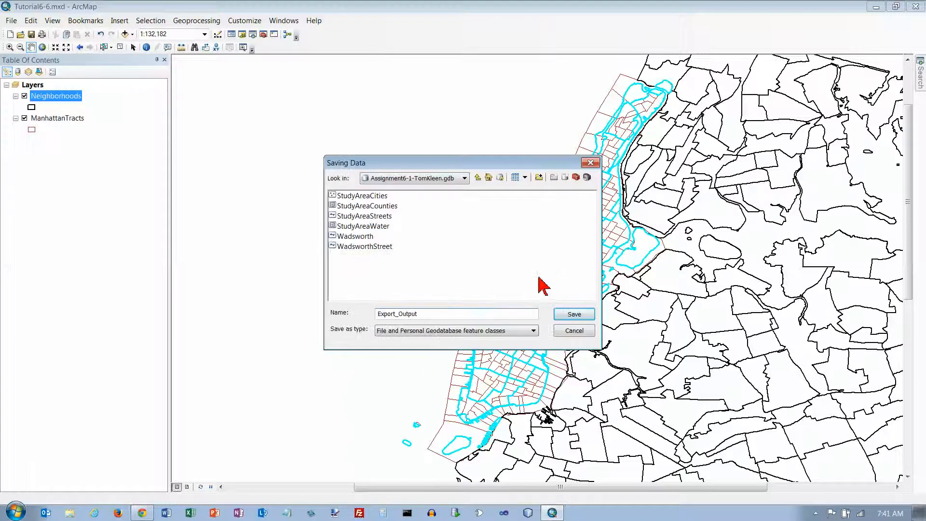
{"action": "left_click", "coordinate": [479, 178]}
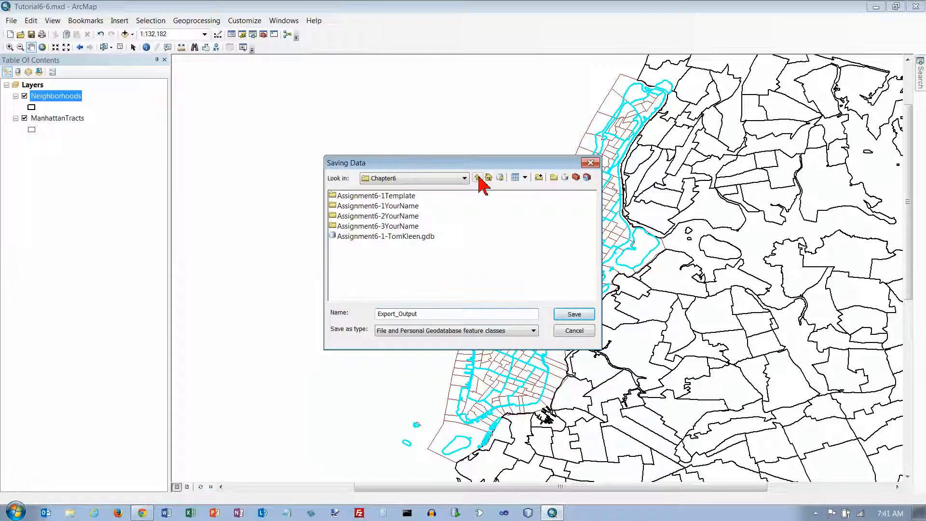
{"action": "left_click", "coordinate": [479, 178]}
{"action": "left_click", "coordinate": [478, 178]}
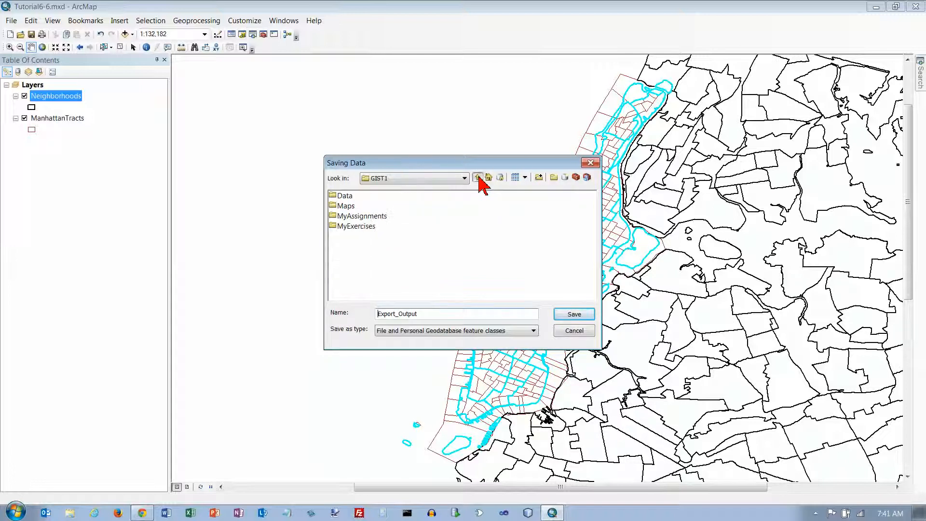
{"action": "double_click", "coordinate": [361, 226]}
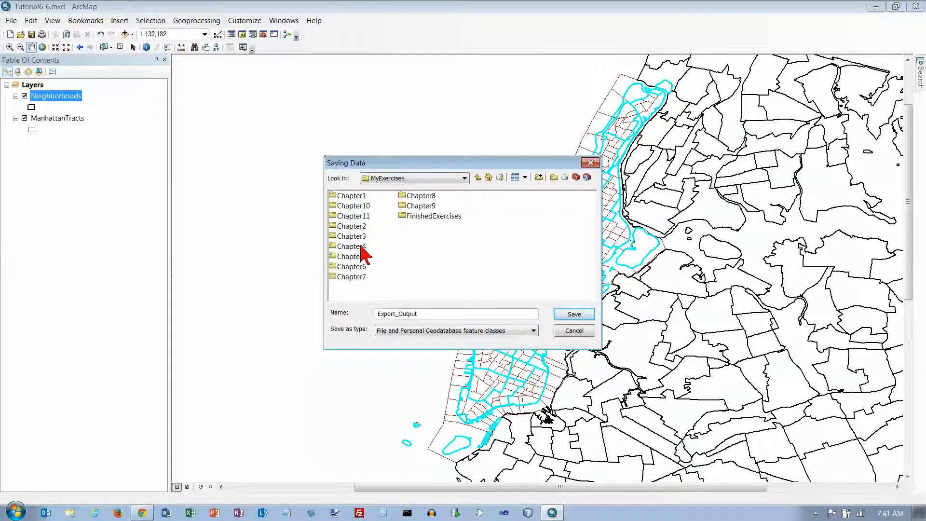
{"action": "double_click", "coordinate": [362, 266]}
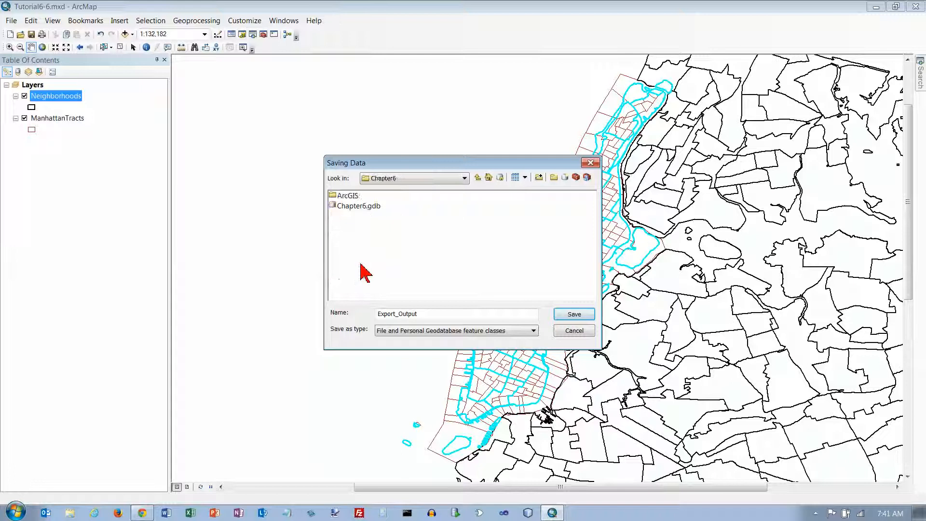
{"action": "double_click", "coordinate": [361, 208]}
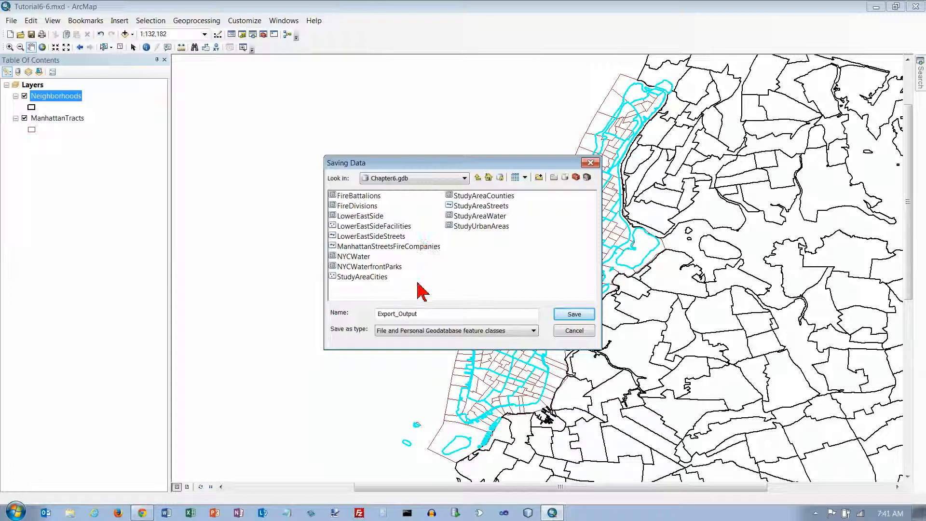
Name the exported feature class ManhattanNeighborhoods and accept it as the export's output
{"action": "left_click_drag", "start_coordinate": [420, 313], "coordinate": [288, 320]}
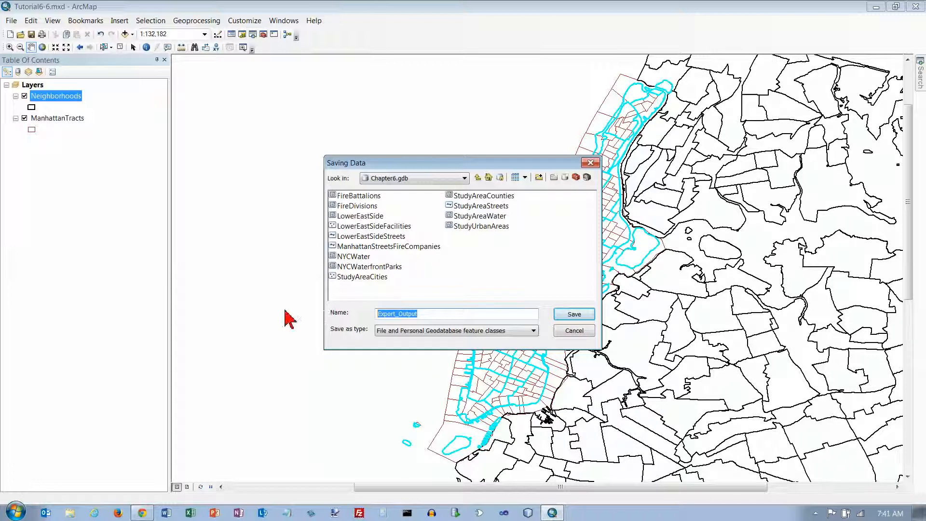
{"action": "type", "text": "ManhattanNeighborhoods"}
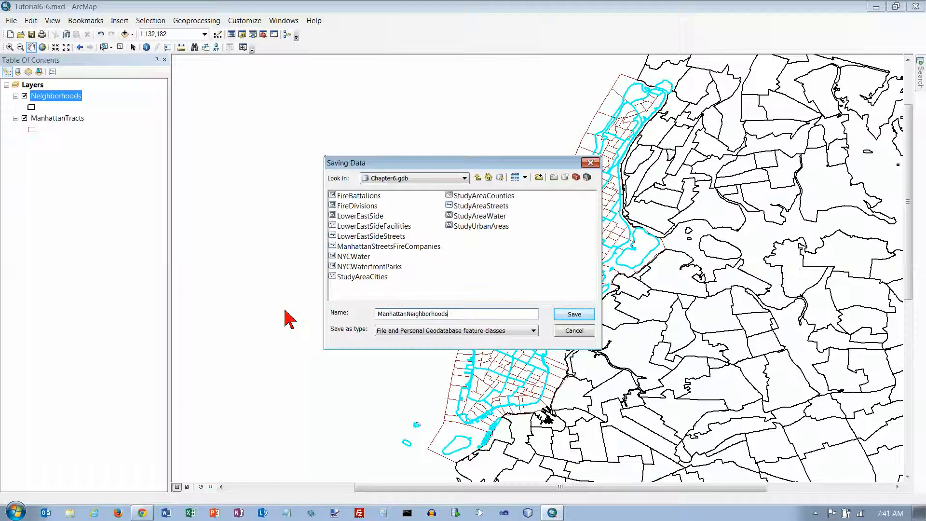
{"action": "key", "text": "Return"}
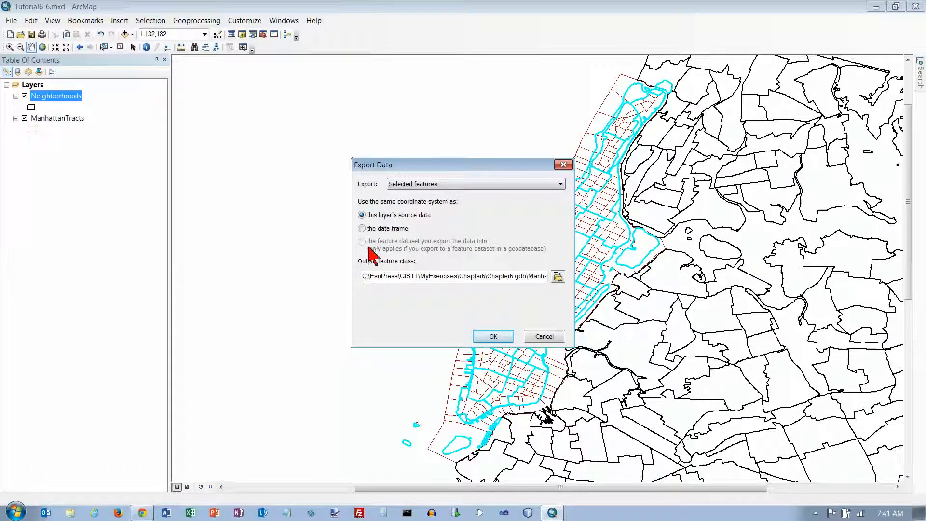
Run the export, add ManhattanNeighborhoods to the map as a layer, and symbolize it as Hollow with a 1.5 outline width
{"action": "left_click", "coordinate": [494, 336]}
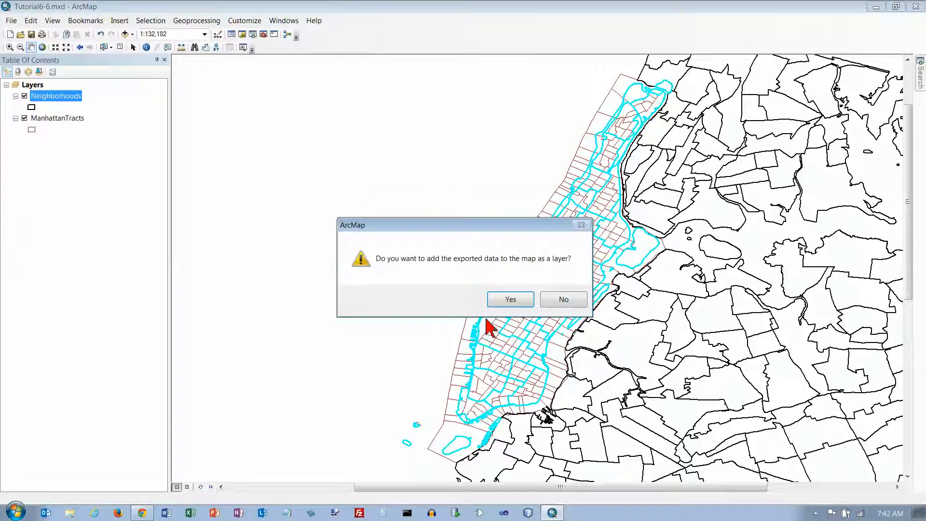
{"action": "left_click", "coordinate": [508, 303]}
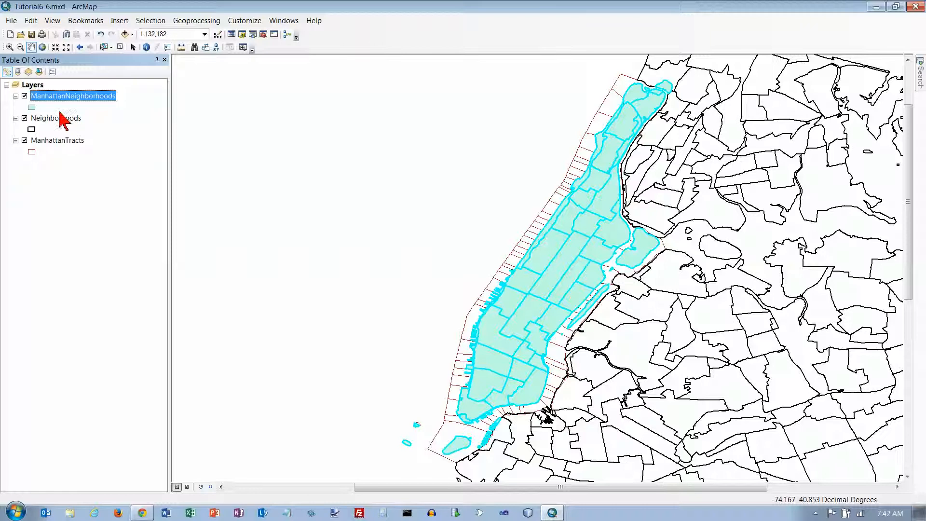
{"action": "left_click", "coordinate": [32, 108]}
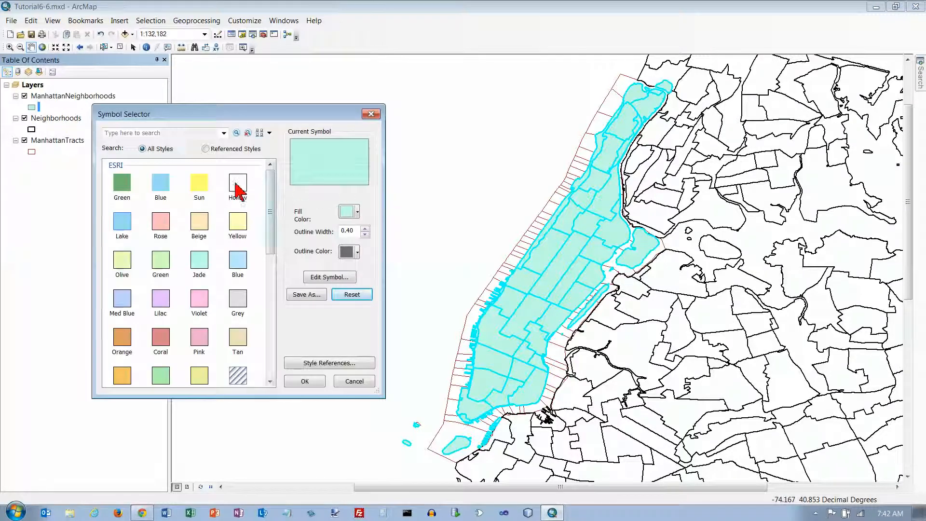
{"action": "left_click", "coordinate": [238, 183]}
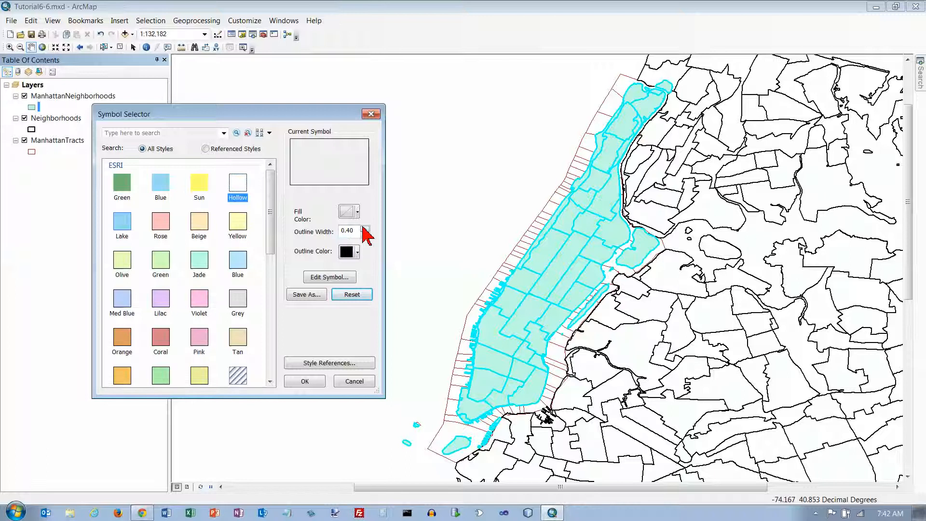
{"action": "left_click_drag", "start_coordinate": [356, 233], "coordinate": [333, 238]}
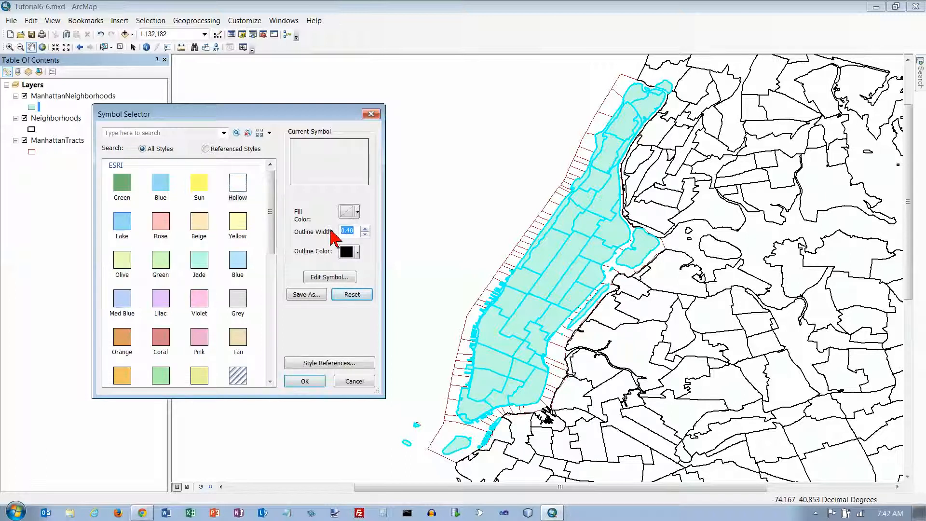
{"action": "type", "text": "1.5"}
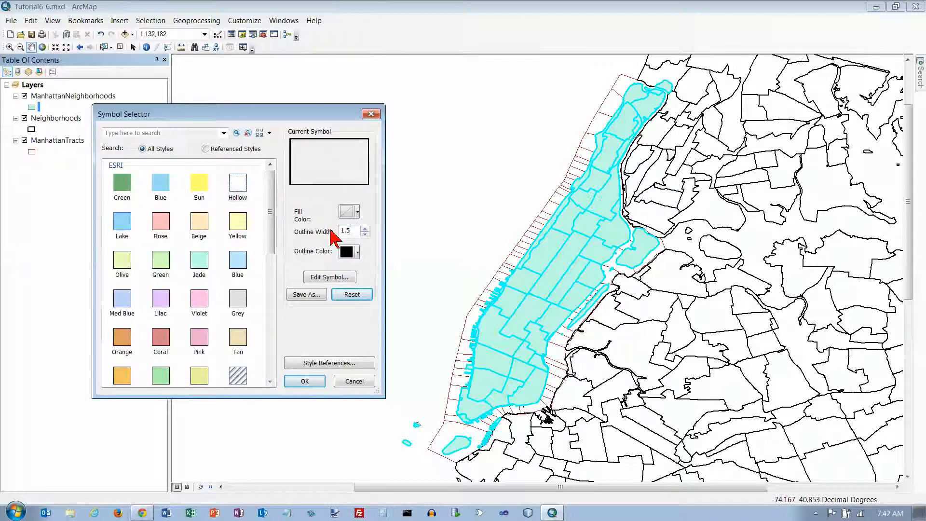
{"action": "left_click", "coordinate": [313, 382]}
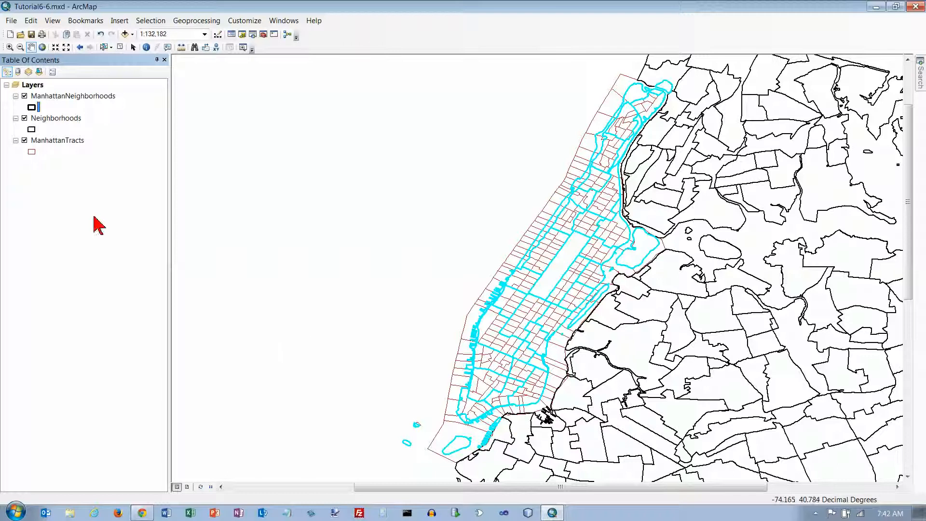
Remove the original Neighborhoods layer from the map
{"action": "left_click", "coordinate": [67, 122]}
{"action": "right_click", "coordinate": [66, 121]}
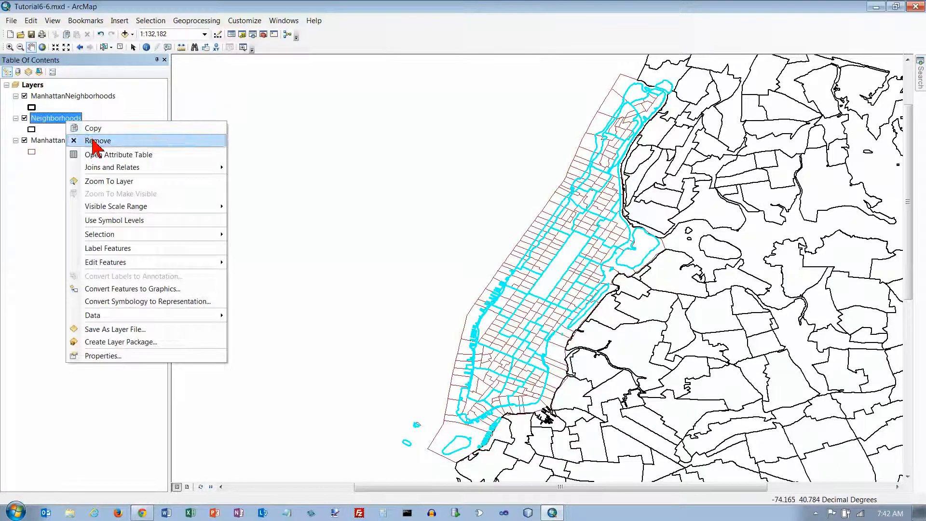
{"action": "left_click", "coordinate": [93, 140]}
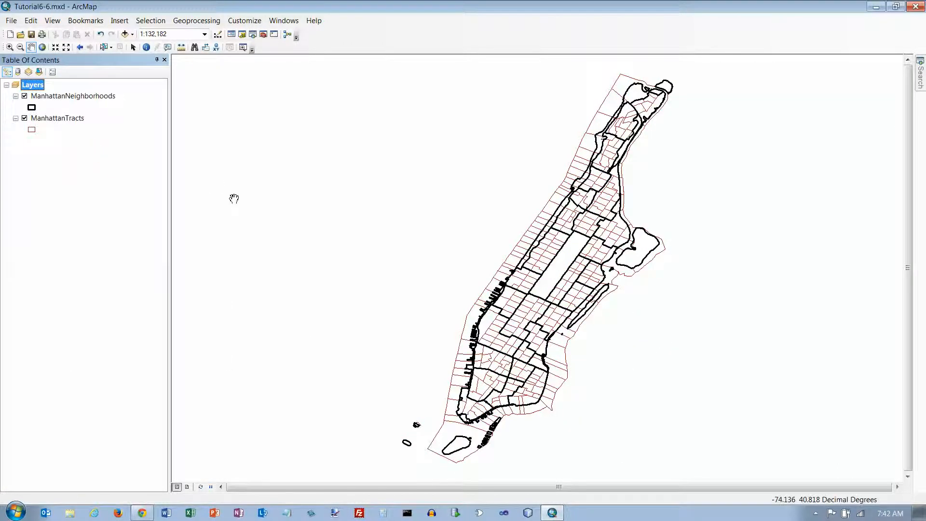
Compare the neighborhood boundaries with the tracts in southern Manhattan by toggling ManhattanNeighborhoods, and return to the Manhattan bookmark
{"action": "left_click", "coordinate": [10, 47]}
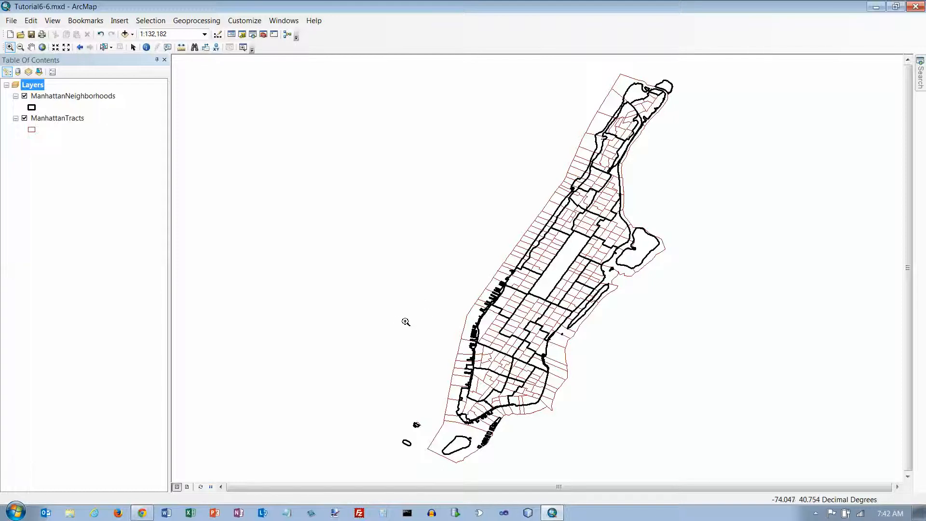
{"action": "left_click_drag", "start_coordinate": [405, 319], "coordinate": [581, 470]}
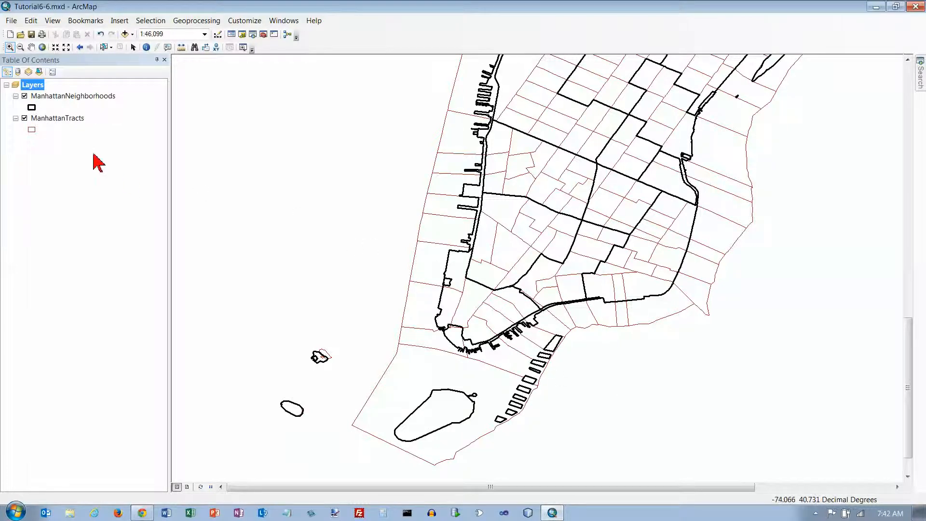
{"action": "left_click", "coordinate": [25, 96]}
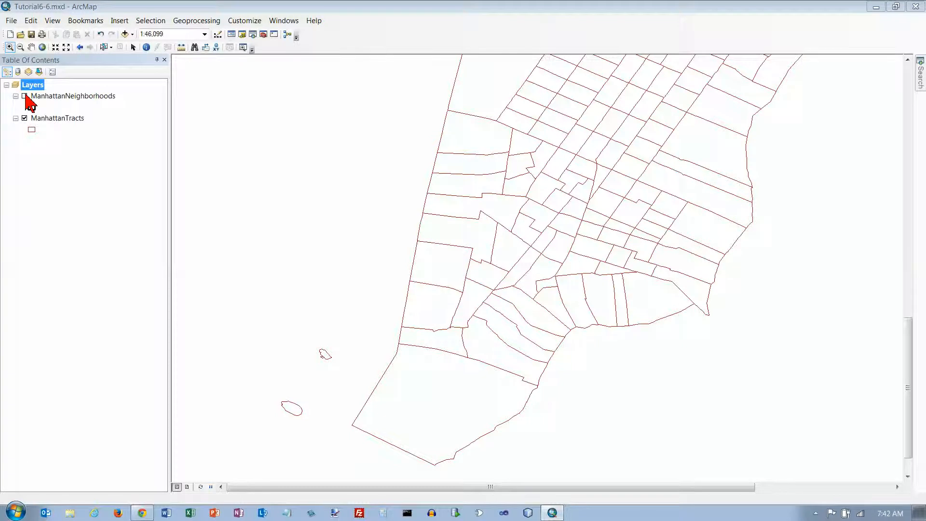
{"action": "left_click", "coordinate": [24, 96]}
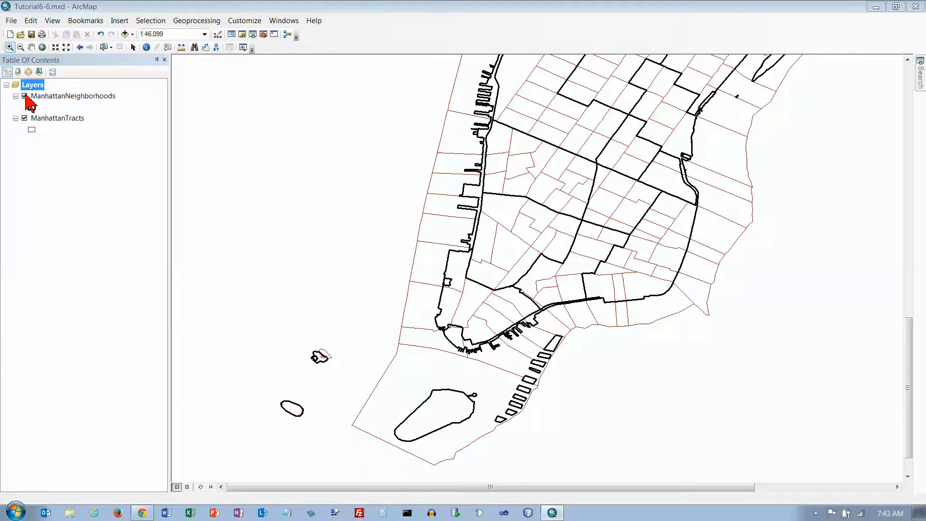
{"action": "left_click", "coordinate": [25, 96]}
{"action": "left_click", "coordinate": [24, 96]}
{"action": "left_click", "coordinate": [25, 96]}
{"action": "left_click", "coordinate": [25, 96]}
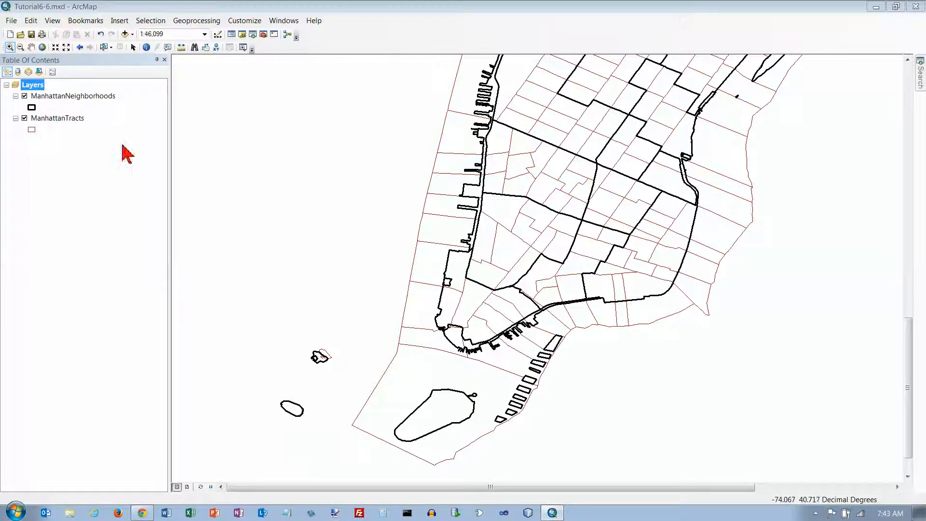
{"action": "left_click", "coordinate": [91, 23]}
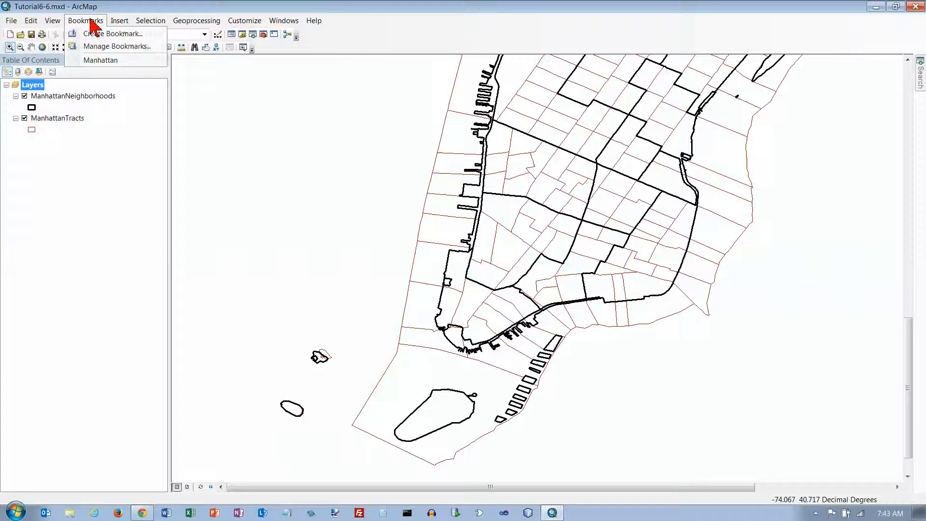
{"action": "left_click", "coordinate": [104, 61]}
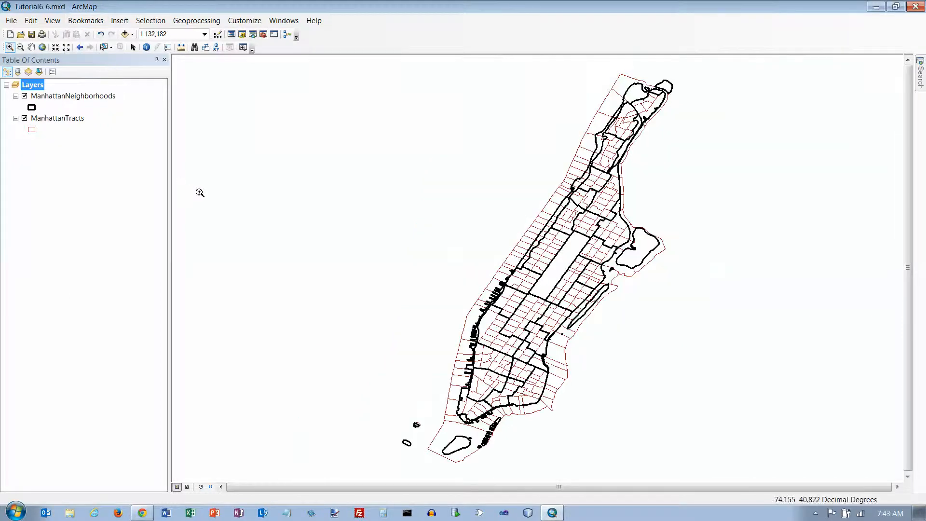
Set up a Union with ManhattanTracts and ManhattanNeighborhoods as the input features
{"action": "left_click", "coordinate": [196, 21]}
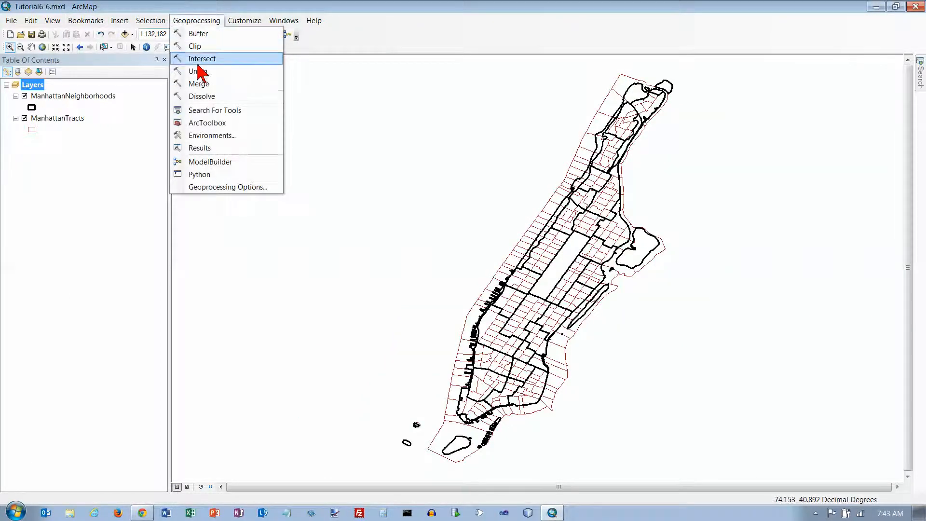
{"action": "left_click", "coordinate": [202, 81]}
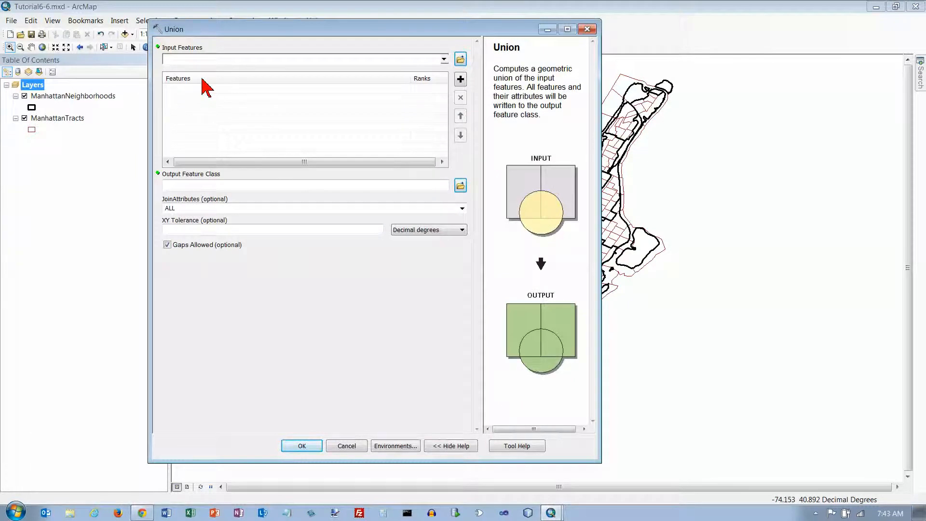
{"action": "left_click", "coordinate": [444, 60]}
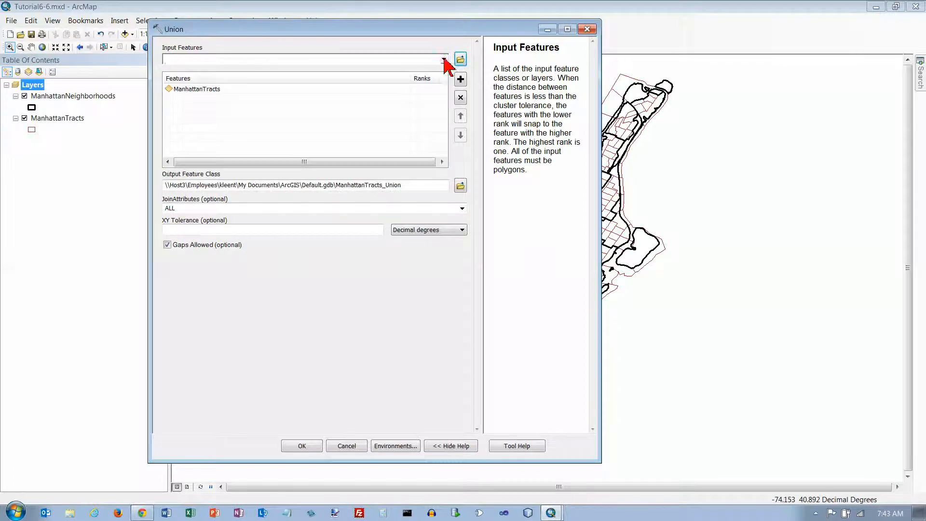
{"action": "left_click", "coordinate": [444, 60]}
{"action": "left_click", "coordinate": [254, 72]}
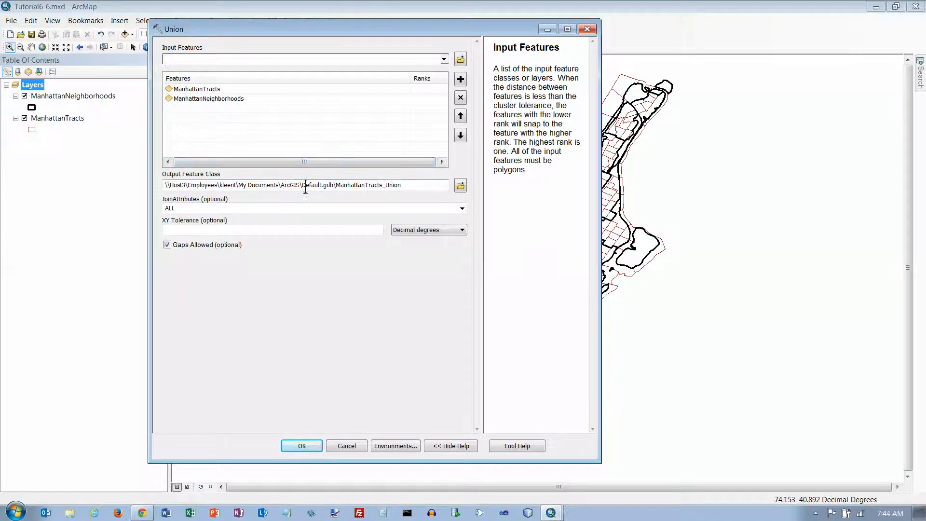
Name the Union output ManhattanTractsNeighborhoods in Chapter6.gdb, keep ALL for the join attributes, and run the tool
{"action": "left_click", "coordinate": [461, 185]}
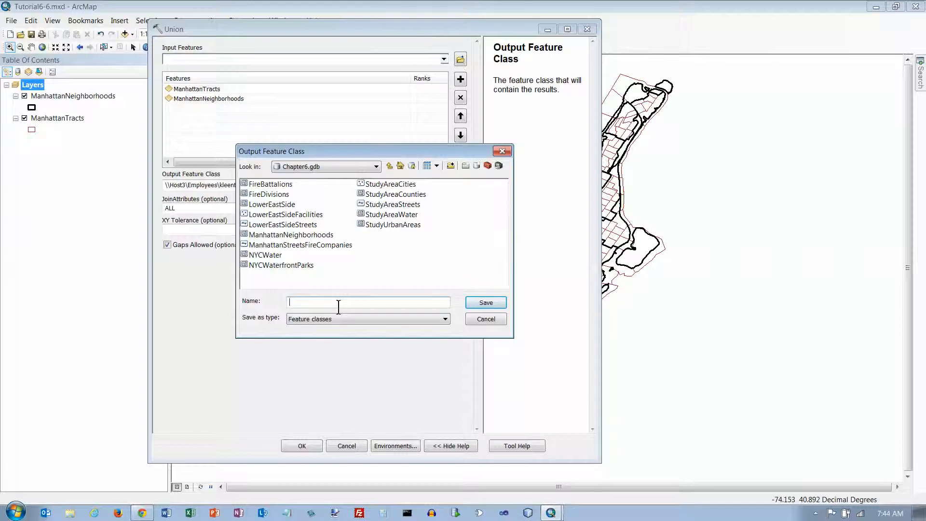
{"action": "type", "text": "ManhattanTractsNeighborhoods"}
{"action": "key", "text": "Return"}
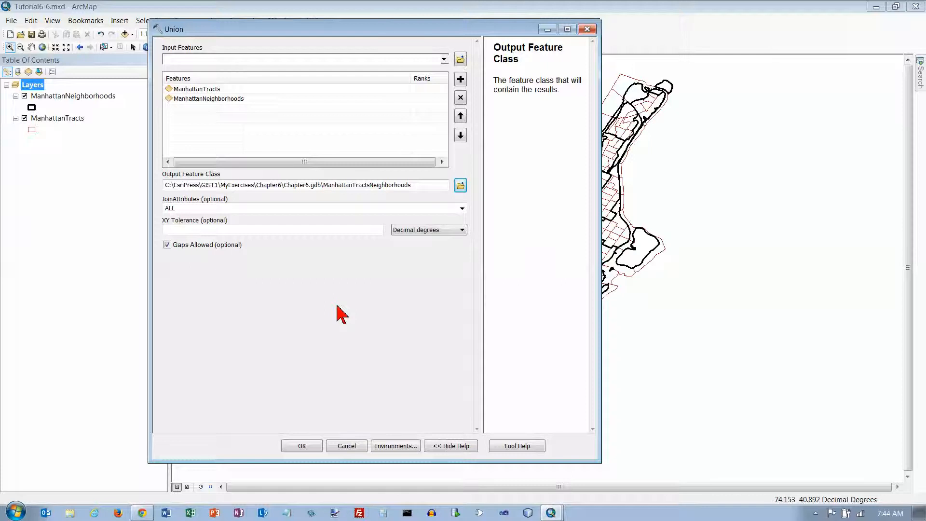
{"action": "left_click", "coordinate": [224, 209]}
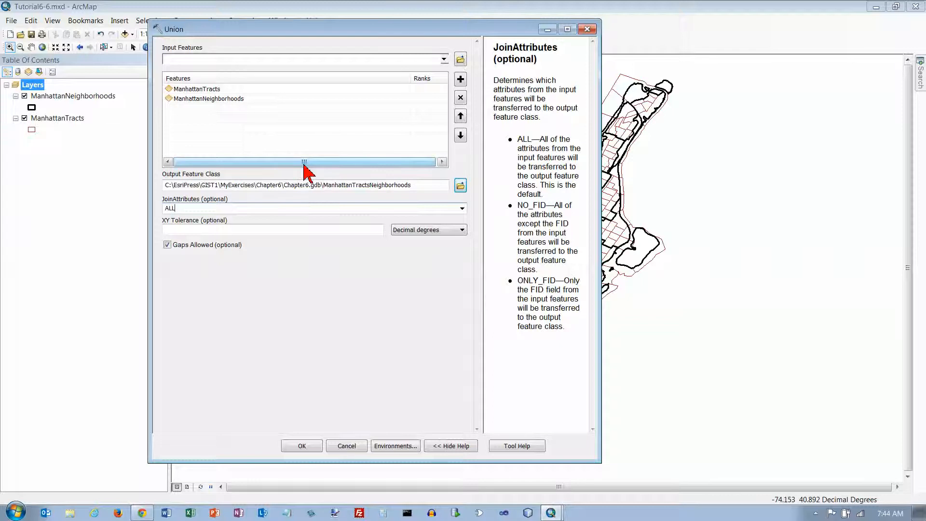
{"action": "left_click", "coordinate": [307, 446]}
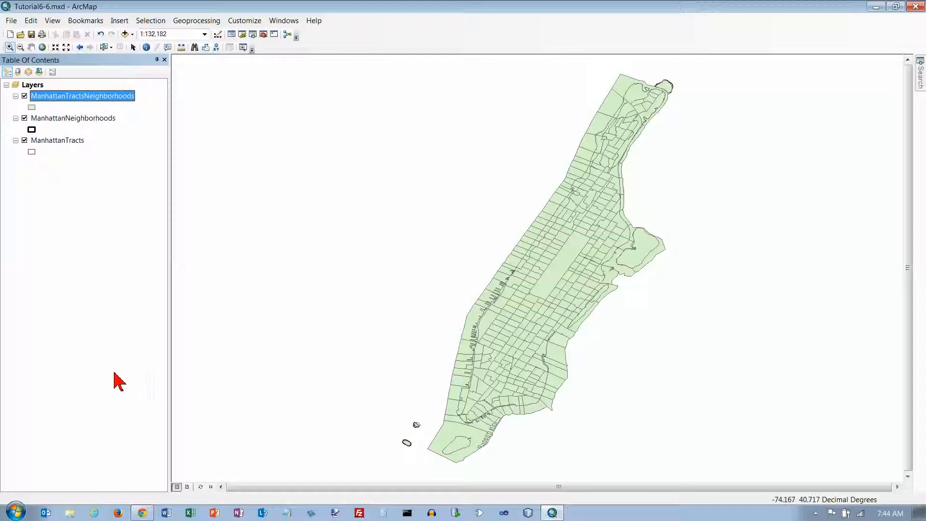
Open the Query Builder for the definition query of the ManhattanTractsNeighborhoods layer
{"action": "right_click", "coordinate": [98, 100]}
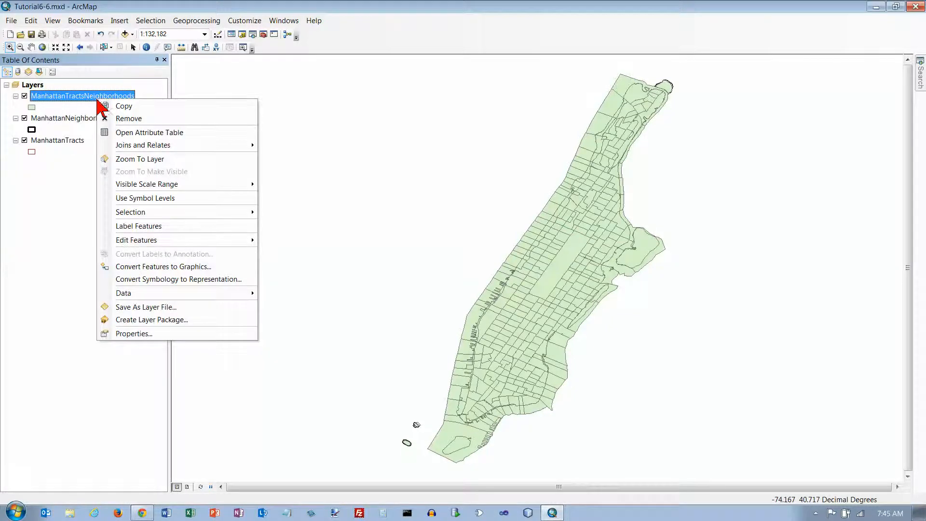
{"action": "left_click", "coordinate": [134, 334]}
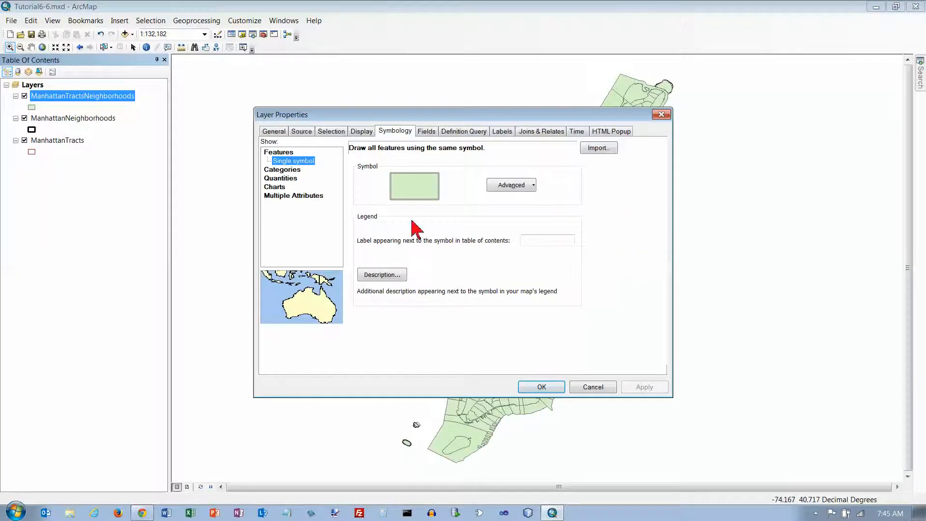
{"action": "left_click", "coordinate": [464, 132]}
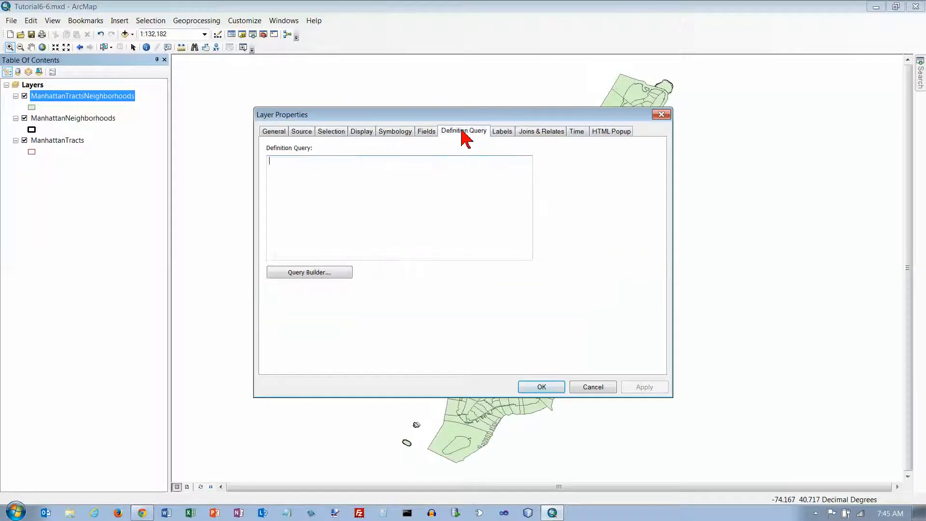
{"action": "left_click", "coordinate": [460, 199]}
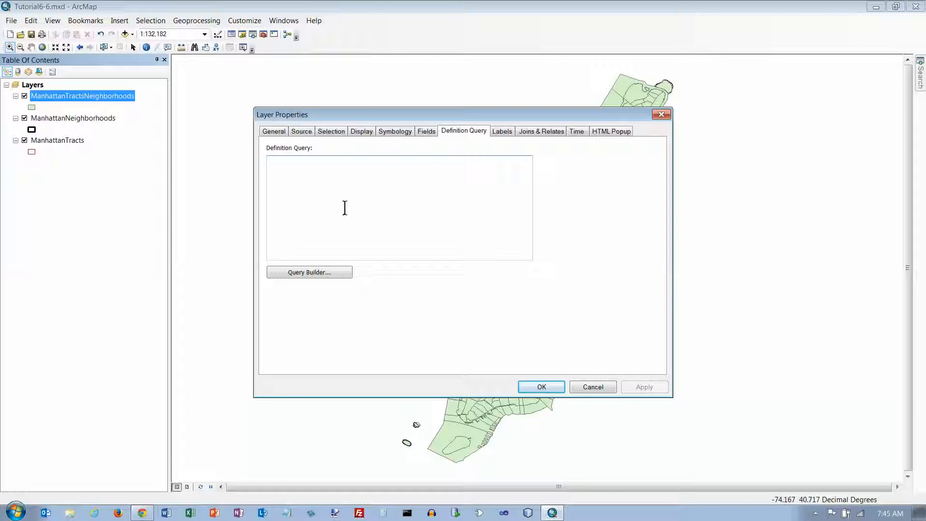
{"action": "left_click", "coordinate": [312, 273]}
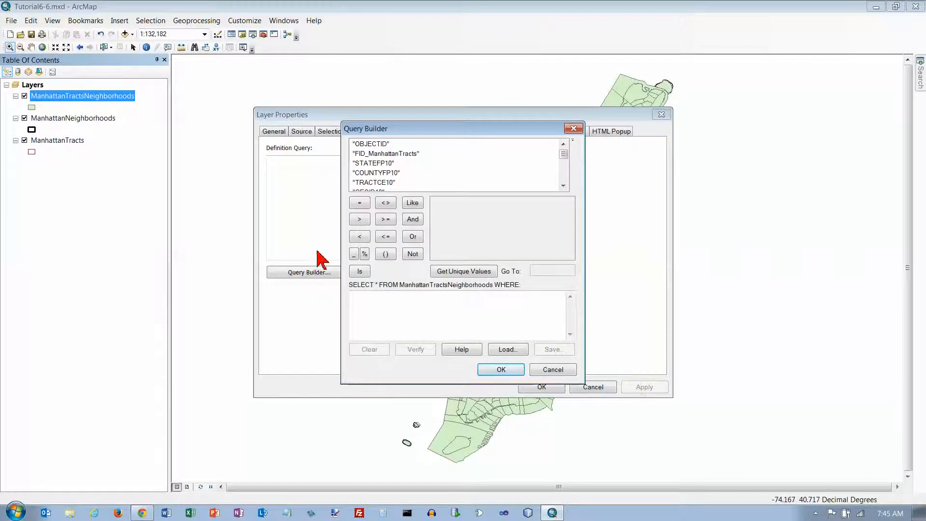
Build the expression "BoroCode" > 0, verify it, and accept it as the layer's definition query
{"action": "scroll", "coordinate": [562, 181], "scroll_direction": "down", "scroll_amount": 5}
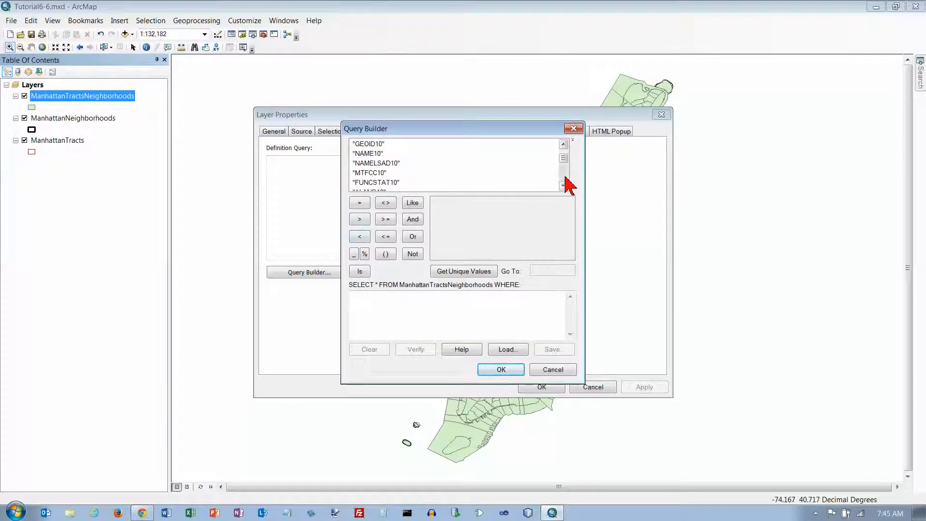
{"action": "scroll", "coordinate": [568, 183], "scroll_direction": "down", "scroll_amount": 5}
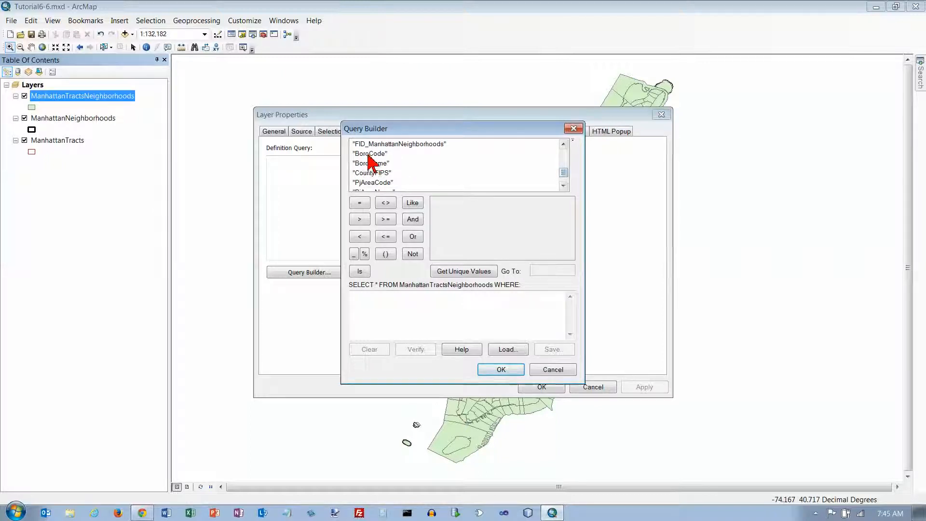
{"action": "left_click", "coordinate": [370, 154]}
{"action": "double_click", "coordinate": [371, 154]}
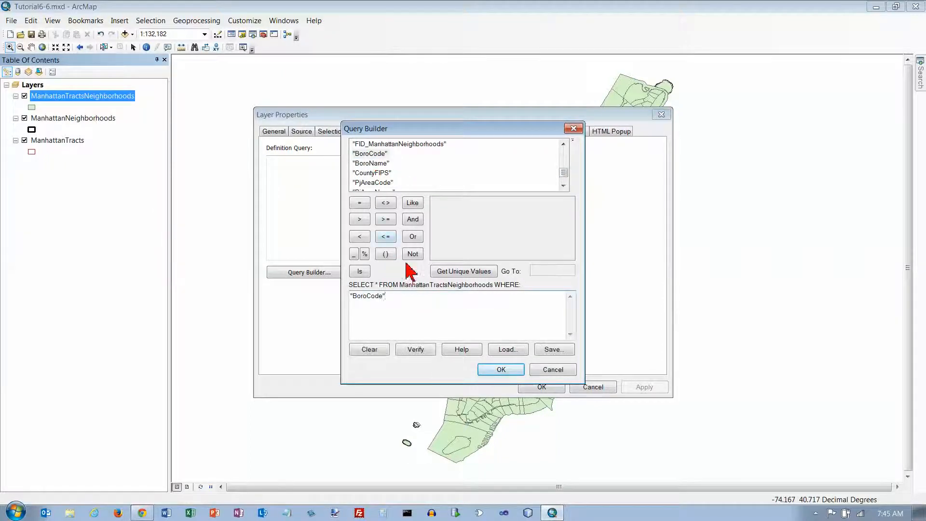
{"action": "left_click", "coordinate": [359, 219]}
{"action": "left_click", "coordinate": [475, 271]}
{"action": "left_click", "coordinate": [436, 203]}
{"action": "double_click", "coordinate": [437, 202]}
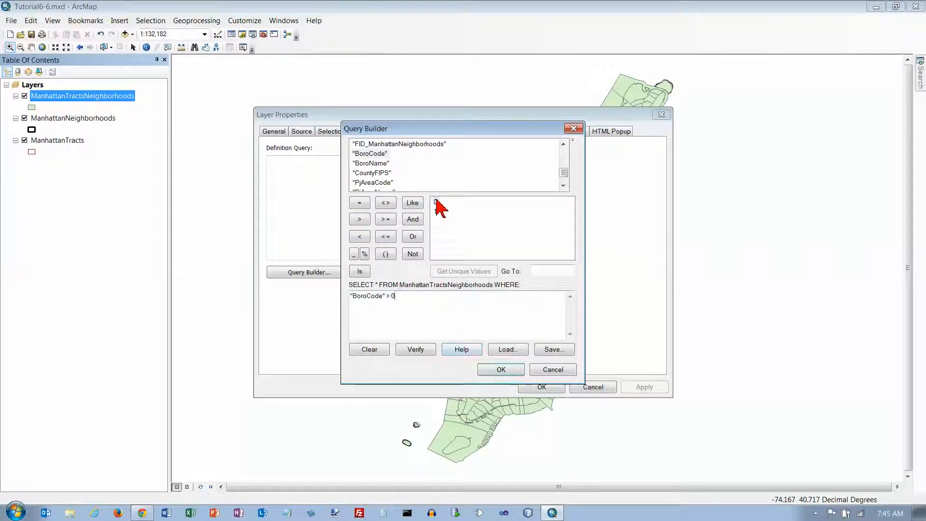
{"action": "left_click", "coordinate": [416, 350]}
{"action": "left_click", "coordinate": [512, 294]}
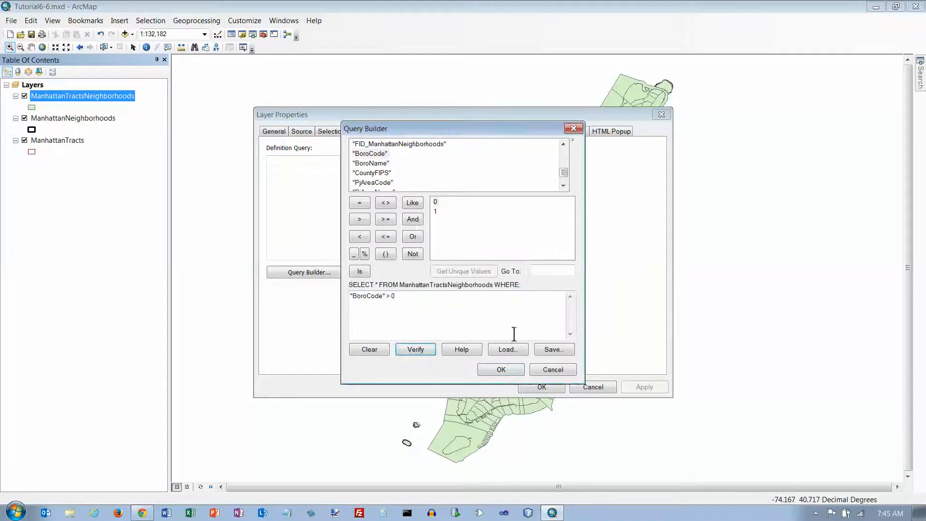
{"action": "left_click", "coordinate": [507, 370]}
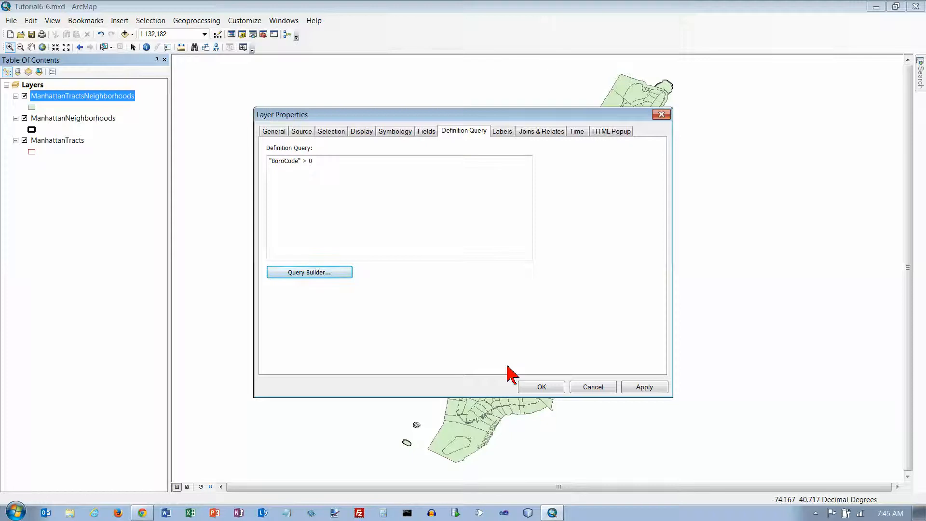
Apply the definition query to the ManhattanTractsNeighborhoods layer and open the layer's attribute table
{"action": "left_click", "coordinate": [540, 388]}
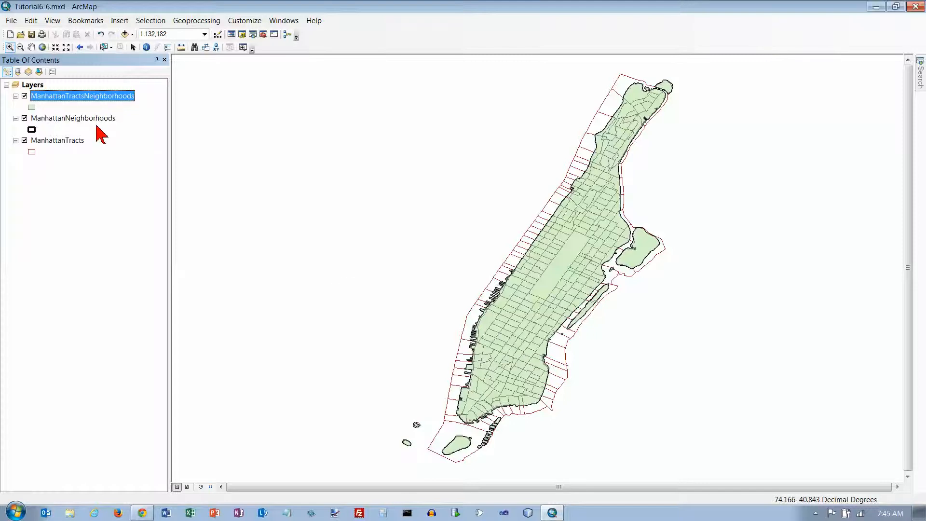
{"action": "right_click", "coordinate": [87, 96]}
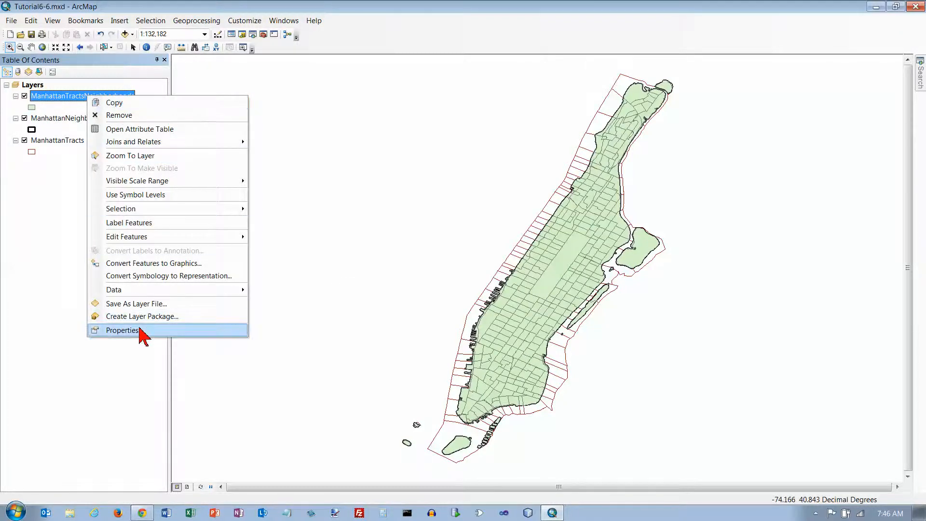
{"action": "left_click", "coordinate": [144, 129]}
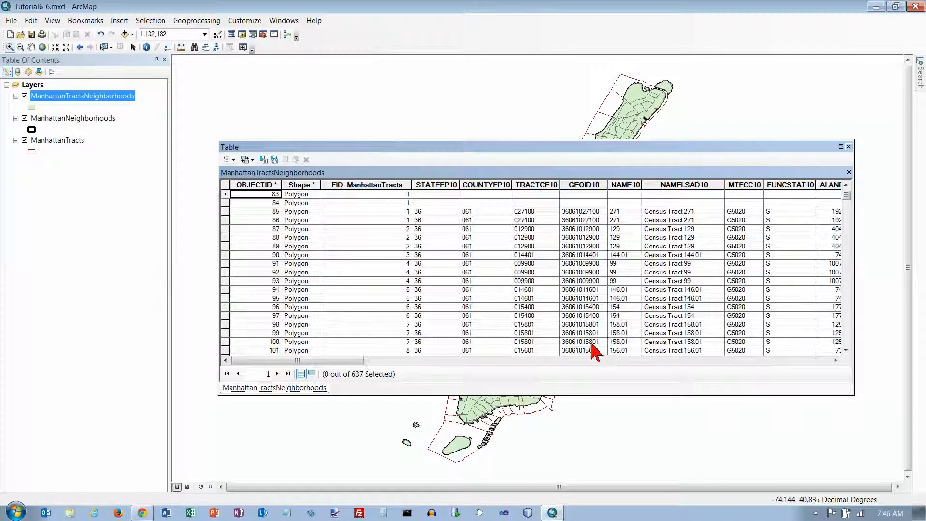
Sort the ManhattanTractsNeighborhoods table in ascending order by the Name field and review how the tract records group by neighborhood
{"action": "left_click", "coordinate": [597, 360]}
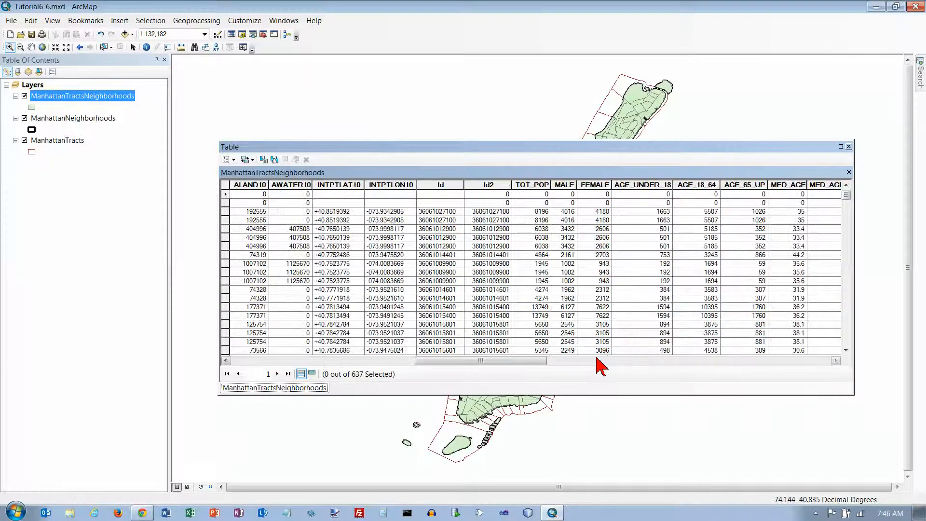
{"action": "left_click", "coordinate": [597, 360]}
{"action": "left_click_drag", "start_coordinate": [682, 361], "coordinate": [726, 362]}
{"action": "double_click", "coordinate": [669, 186]}
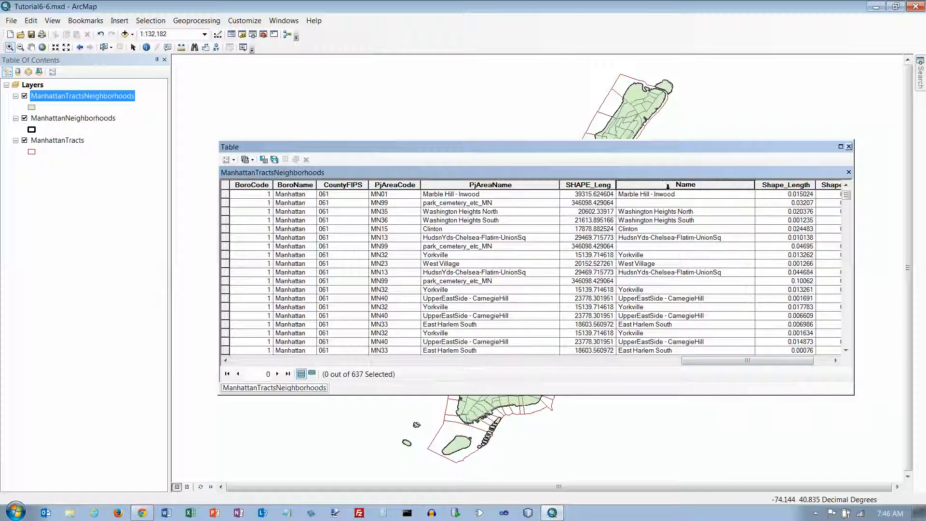
{"action": "right_click", "coordinate": [669, 186]}
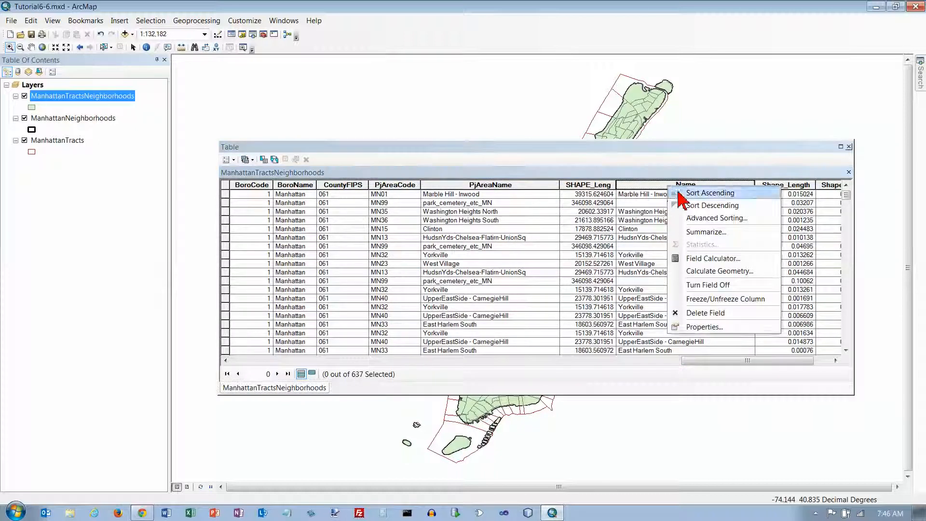
{"action": "left_click", "coordinate": [684, 193]}
{"action": "scroll", "coordinate": [639, 236], "scroll_direction": "down", "scroll_amount": 5}
{"action": "scroll", "coordinate": [640, 236], "scroll_direction": "down", "scroll_amount": 10}
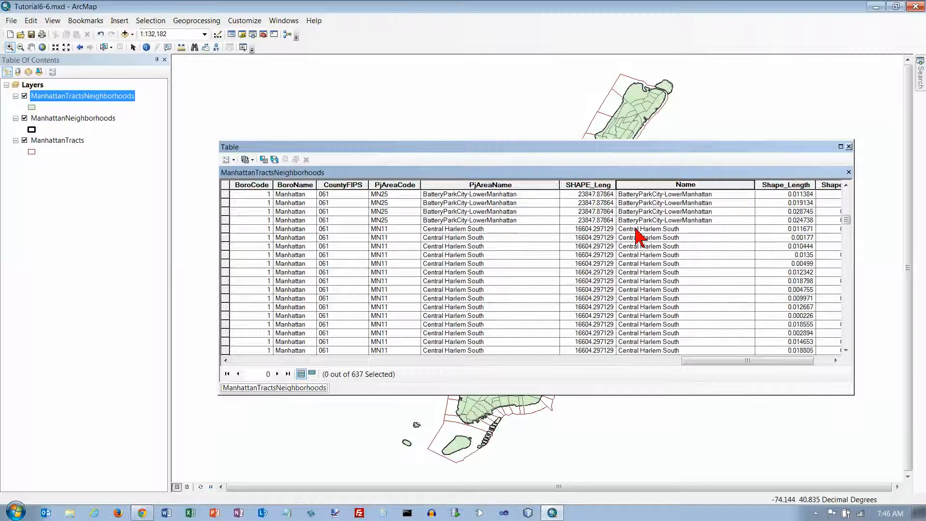
{"action": "scroll", "coordinate": [640, 237], "scroll_direction": "up", "scroll_amount": 10}
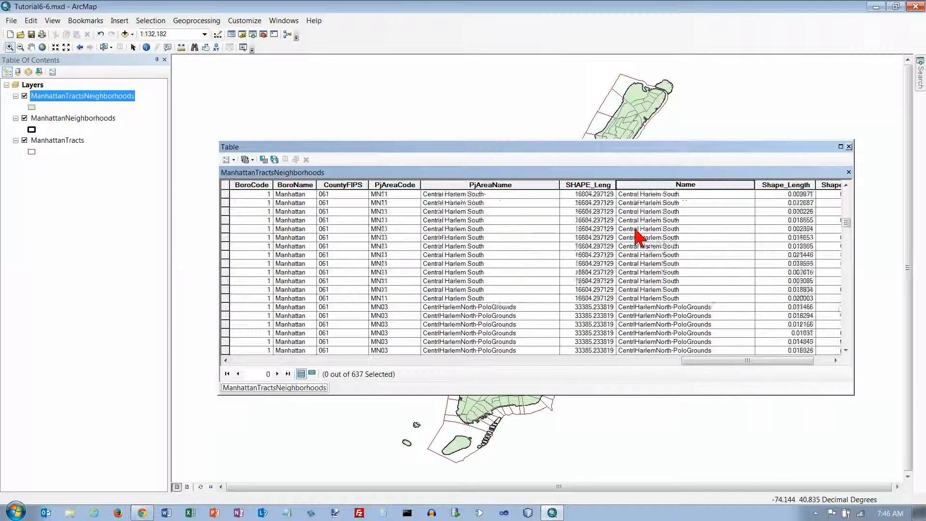